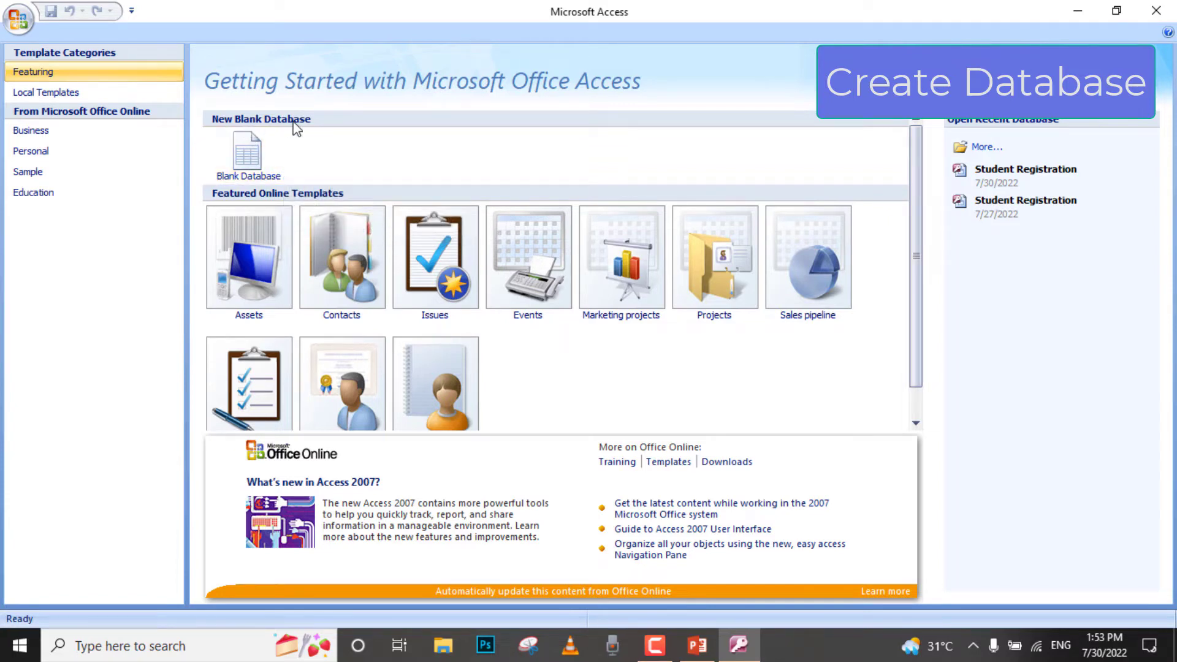
- Create a new blank database with the file name Examin
{"action": "left_click", "coordinate": [247, 162]}
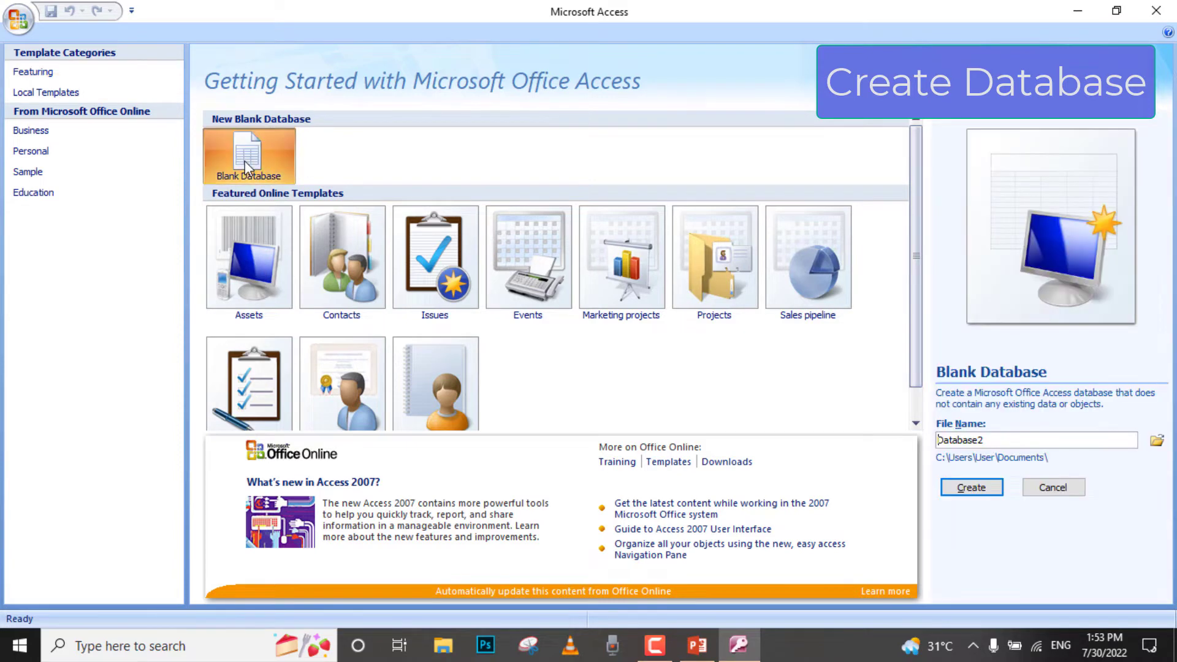
{"action": "double_click", "coordinate": [953, 445]}
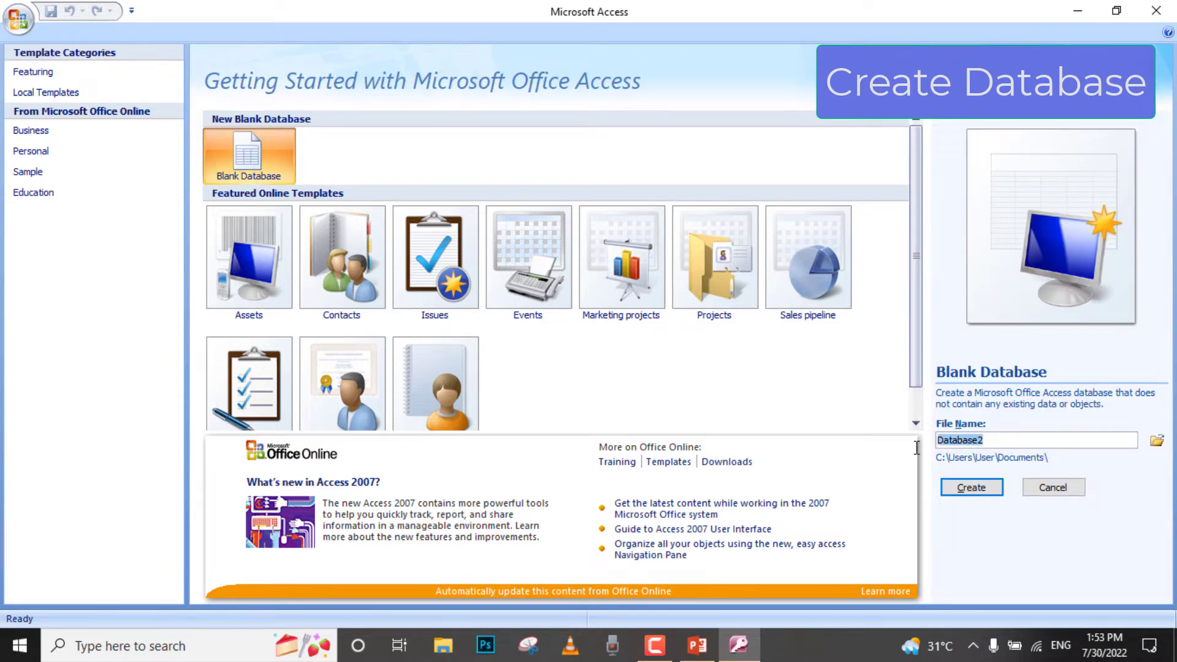
{"action": "type", "text": "Examin"}
{"action": "left_click", "coordinate": [973, 487]}
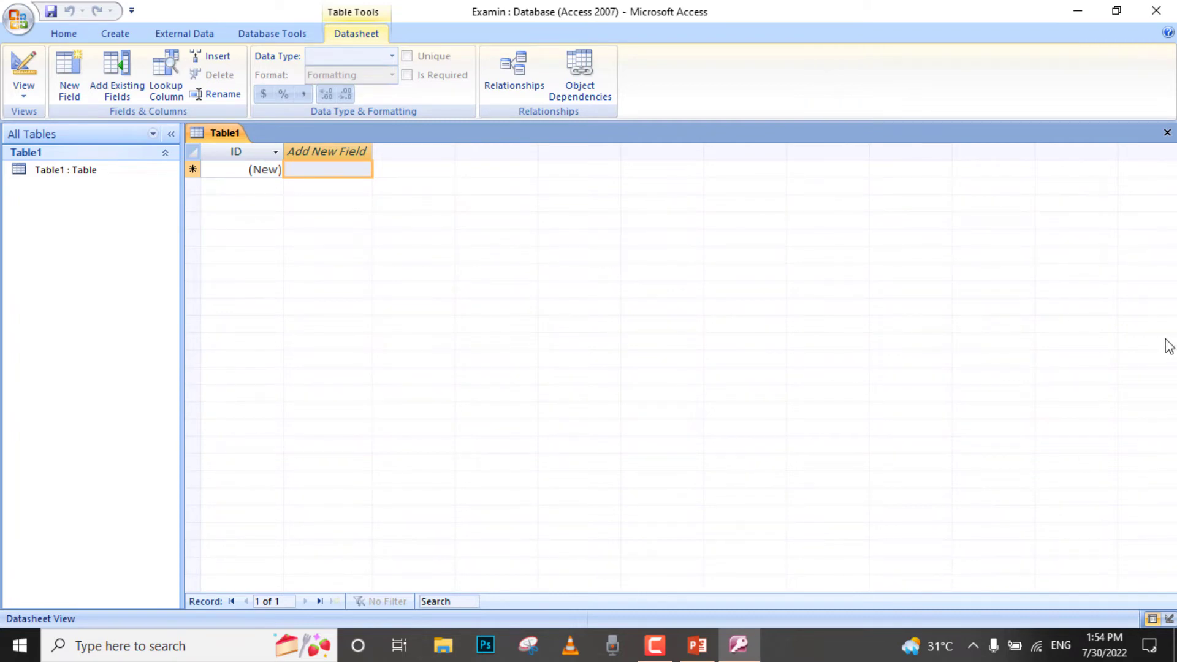
- Close the default table and start a new table in design view
{"action": "left_click", "coordinate": [1167, 133]}
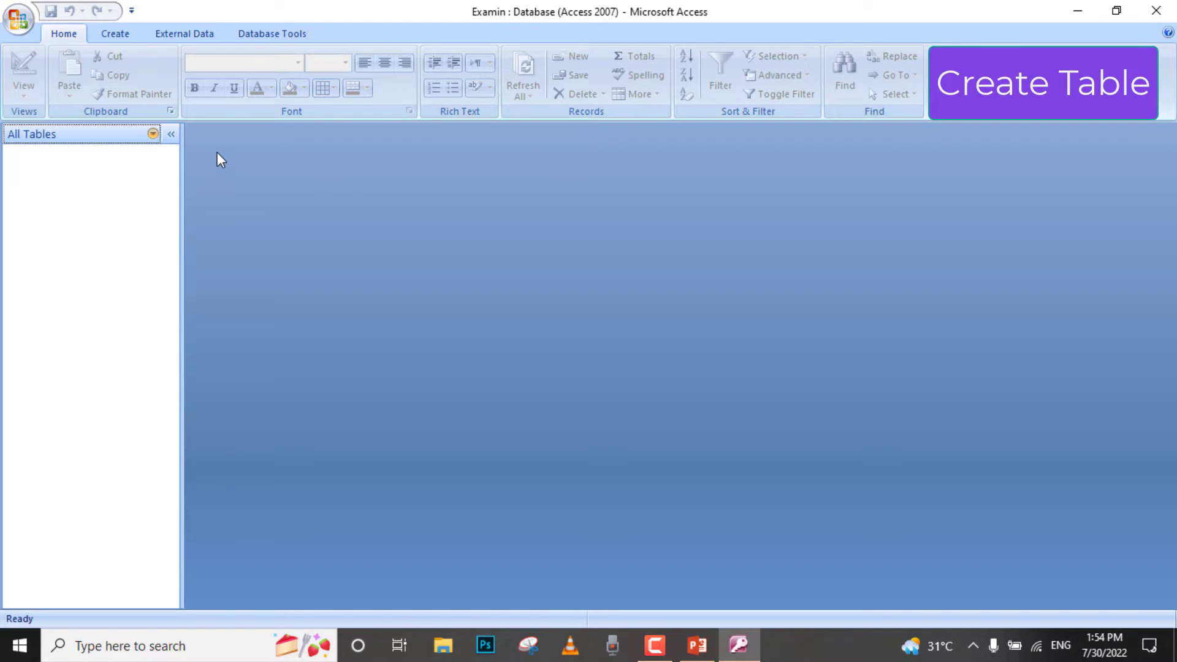
{"action": "left_click", "coordinate": [112, 37]}
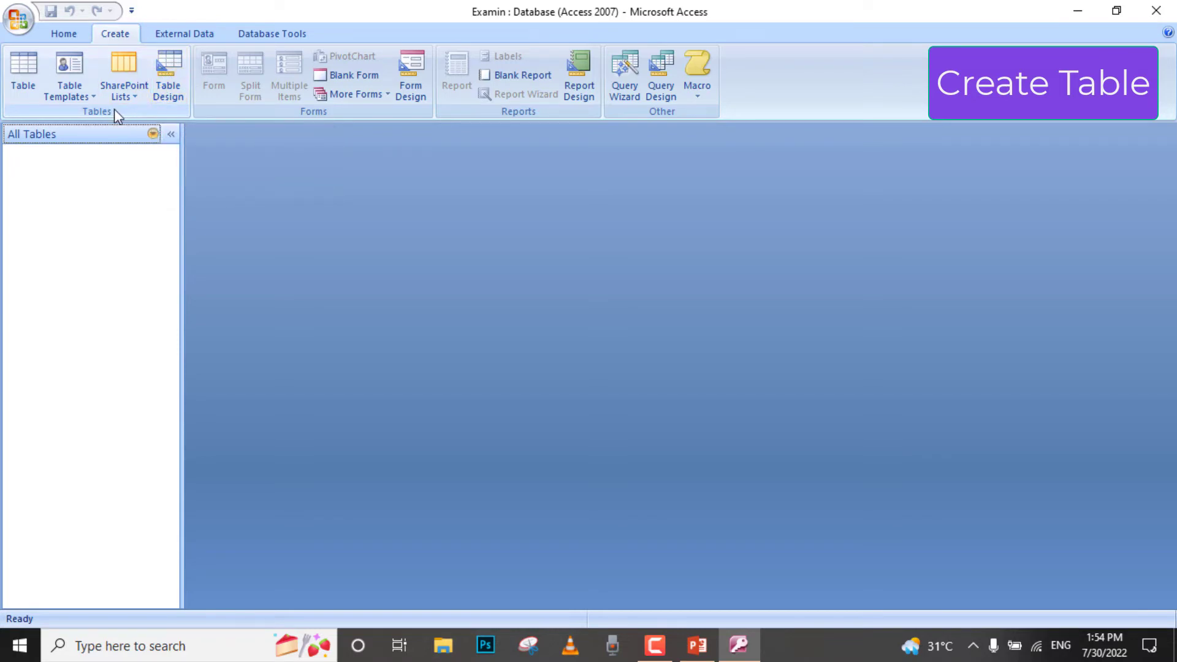
{"action": "left_click", "coordinate": [174, 84]}
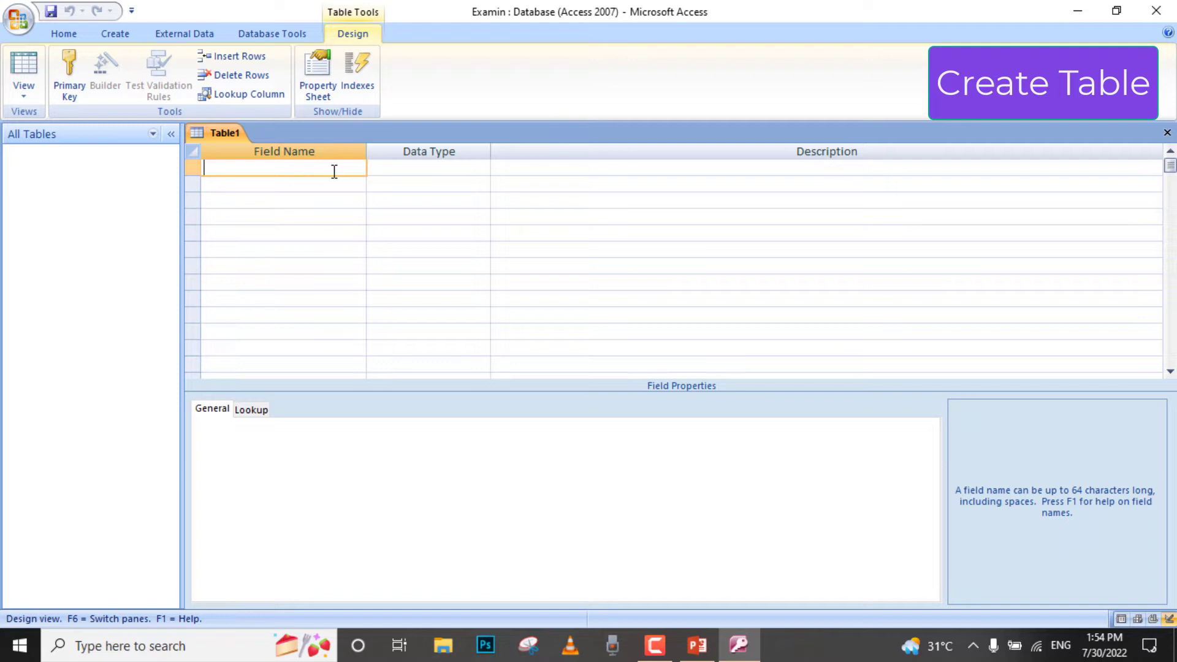
- Define the table's first field as Rollno with the Number data type
{"action": "type", "text": "Rollno"}
{"action": "key", "text": "Tab"}
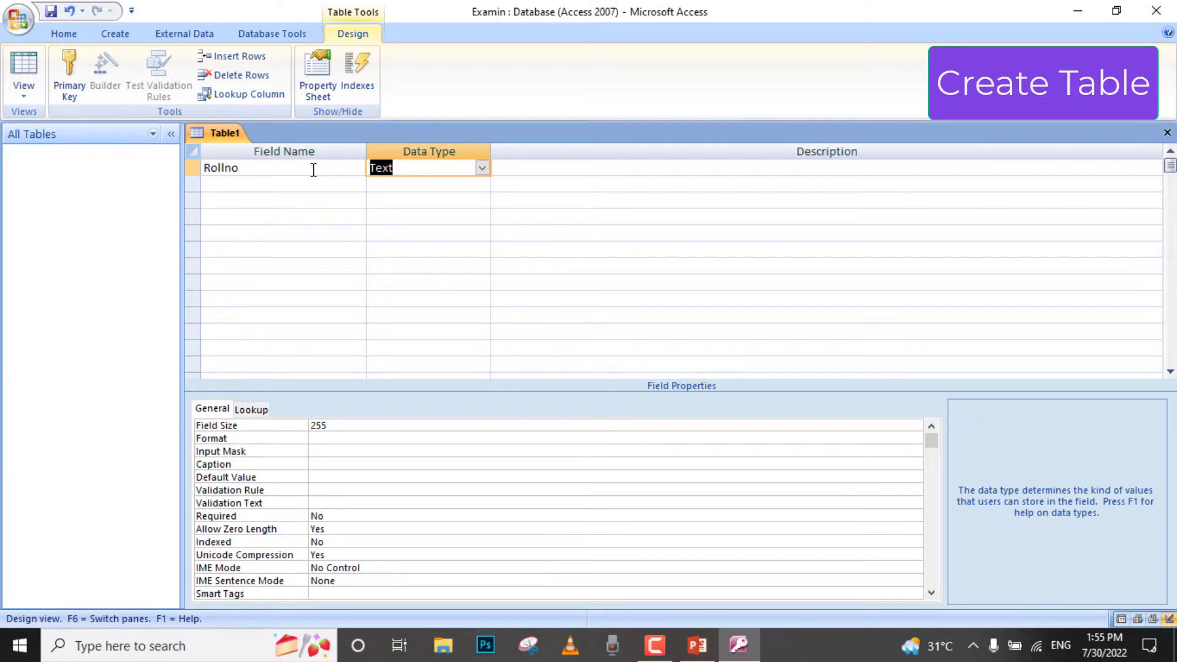
{"action": "type", "text": "number"}
{"action": "key", "text": "Down"}
{"action": "key", "text": "Left"}
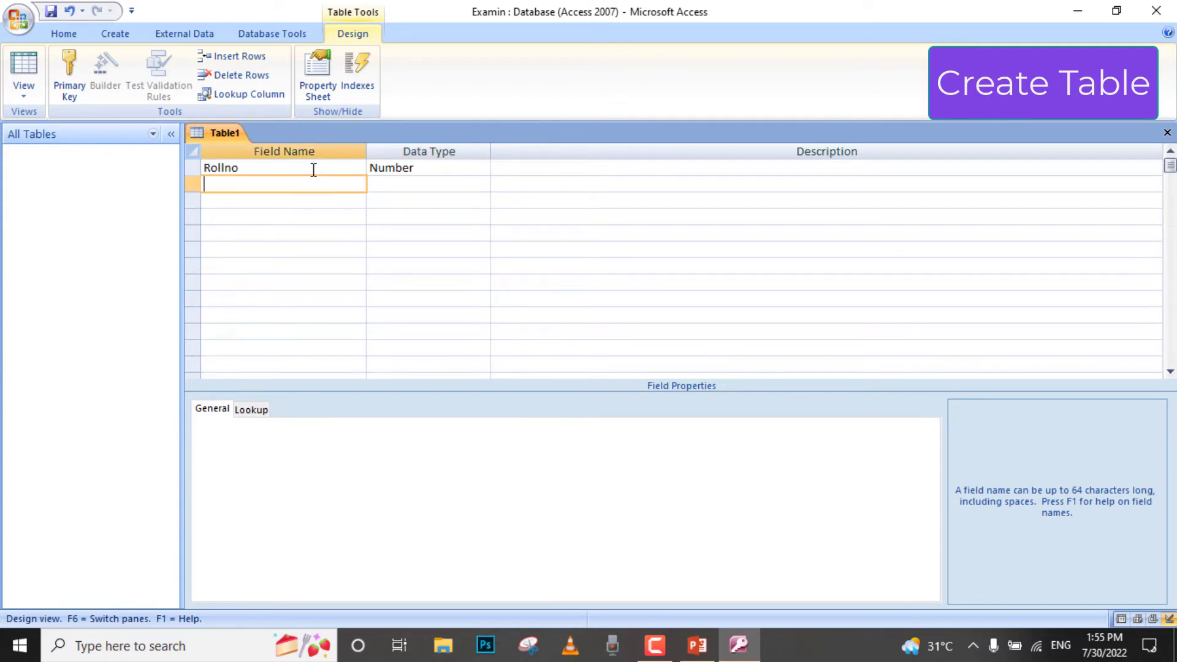
- Add a second field named Stdname with the Text data type
{"action": "type", "text": "Stdname"}
{"action": "key", "text": "Tab"}
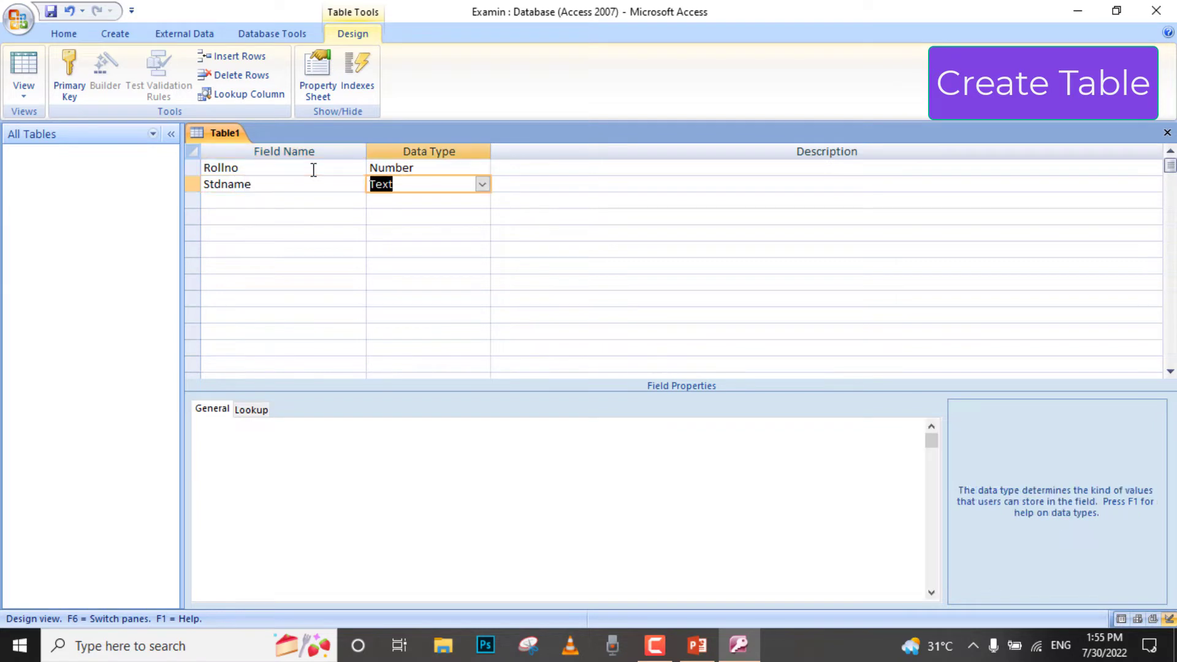
{"action": "key", "text": "Tab"}
{"action": "key", "text": "Tab"}
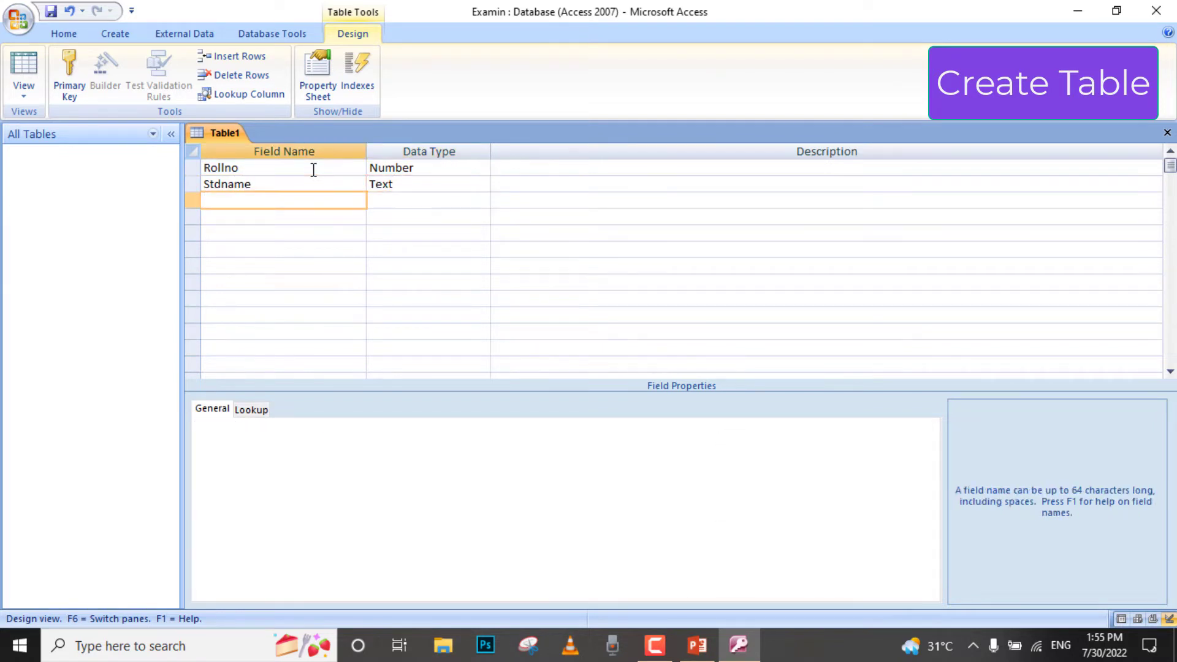
- Add a third field named Subject with the Text data type
{"action": "type", "text": "Subject"}
{"action": "key", "text": "Tab"}
{"action": "type", "text": "text"}
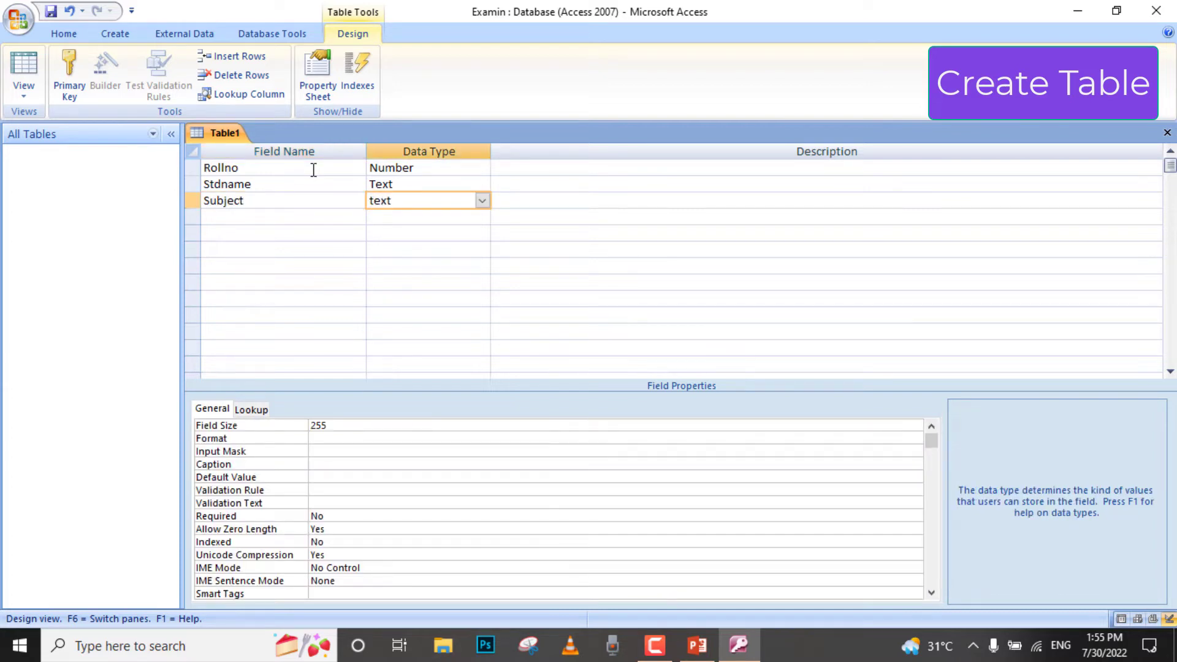
{"action": "key", "text": "Tab"}
{"action": "key", "text": "Tab"}
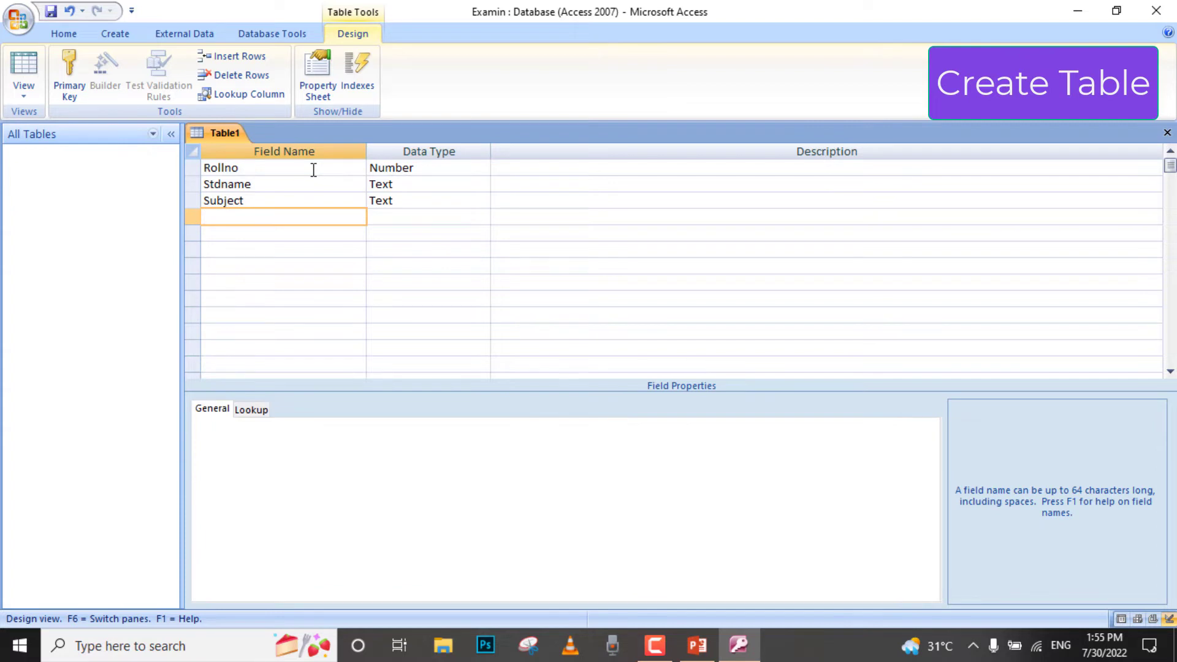
- Add a fourth field named marks with the Number data type
{"action": "type", "text": "marks"}
{"action": "key", "text": "Tab"}
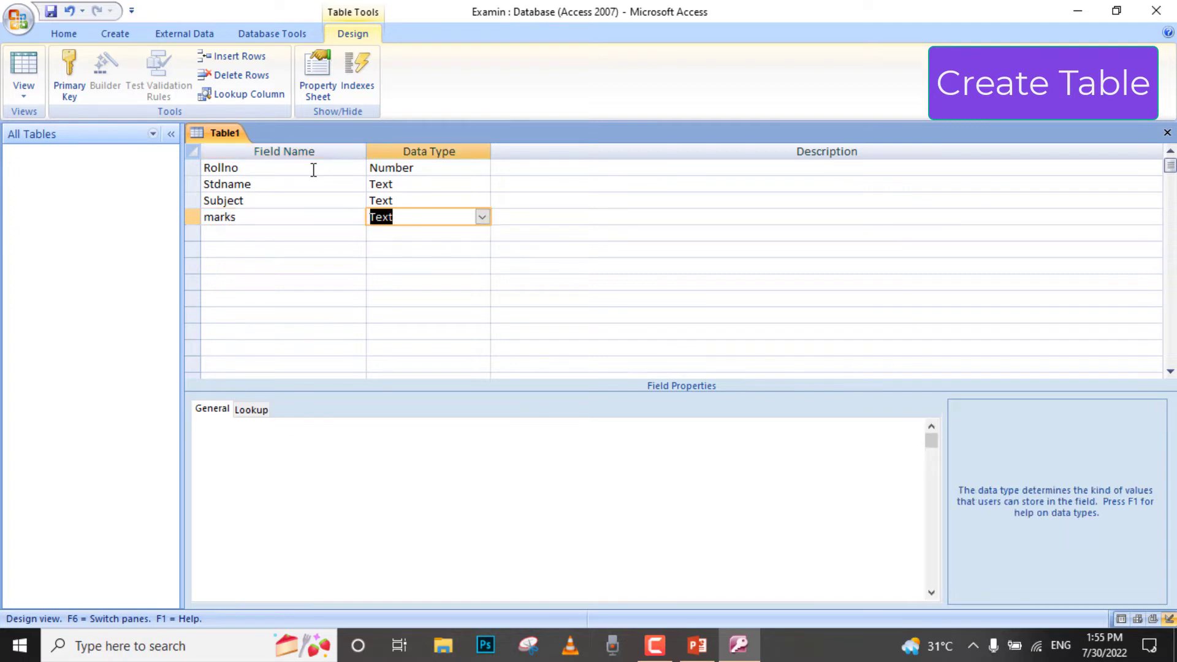
{"action": "type", "text": "number"}
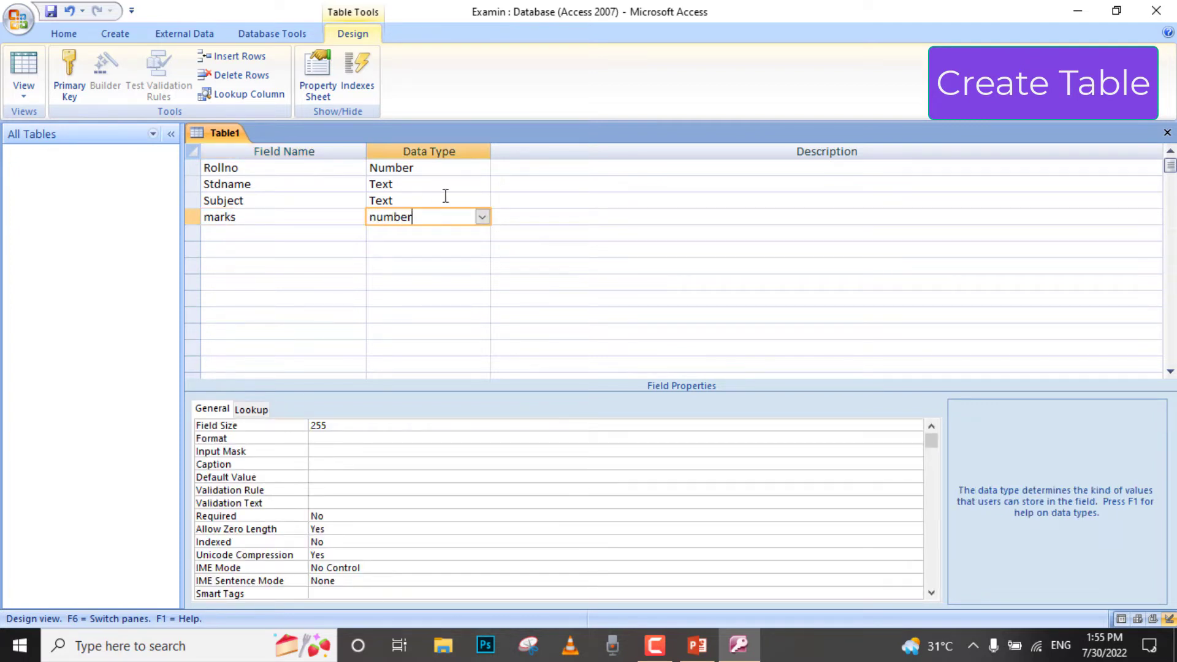
{"action": "left_click", "coordinate": [314, 233]}
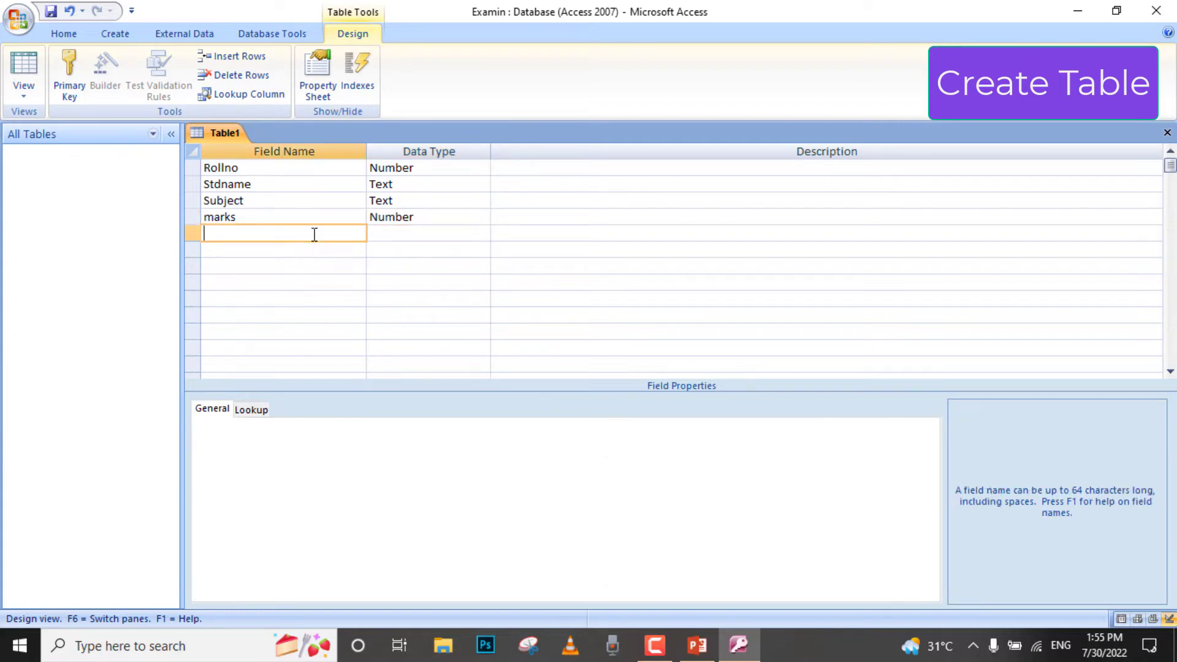
- Add a fifth field named status with the Text data type
{"action": "type", "text": "status"}
{"action": "left_click", "coordinate": [489, 234]}
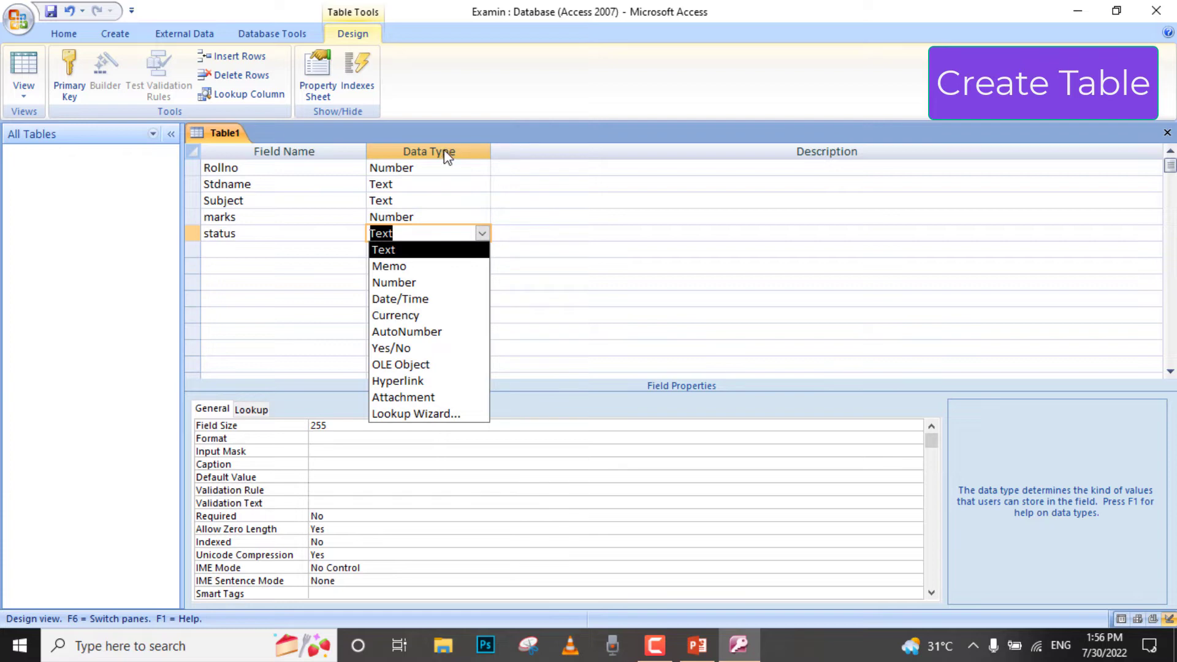
{"action": "left_click", "coordinate": [411, 251]}
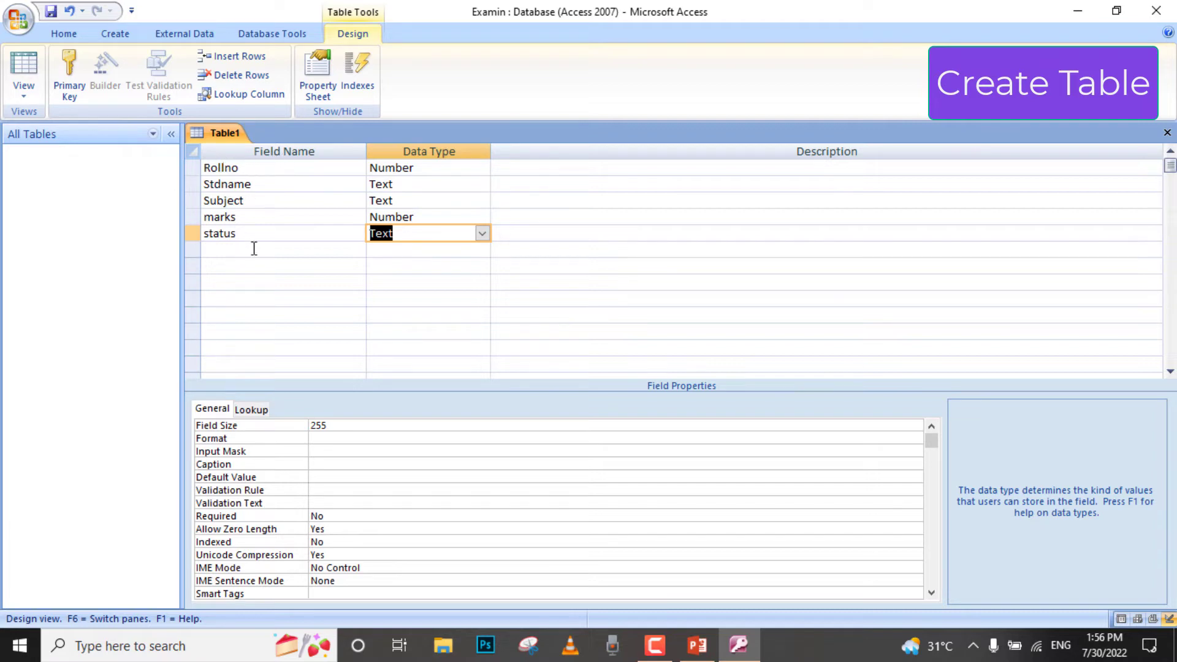
{"action": "left_click", "coordinate": [437, 246]}
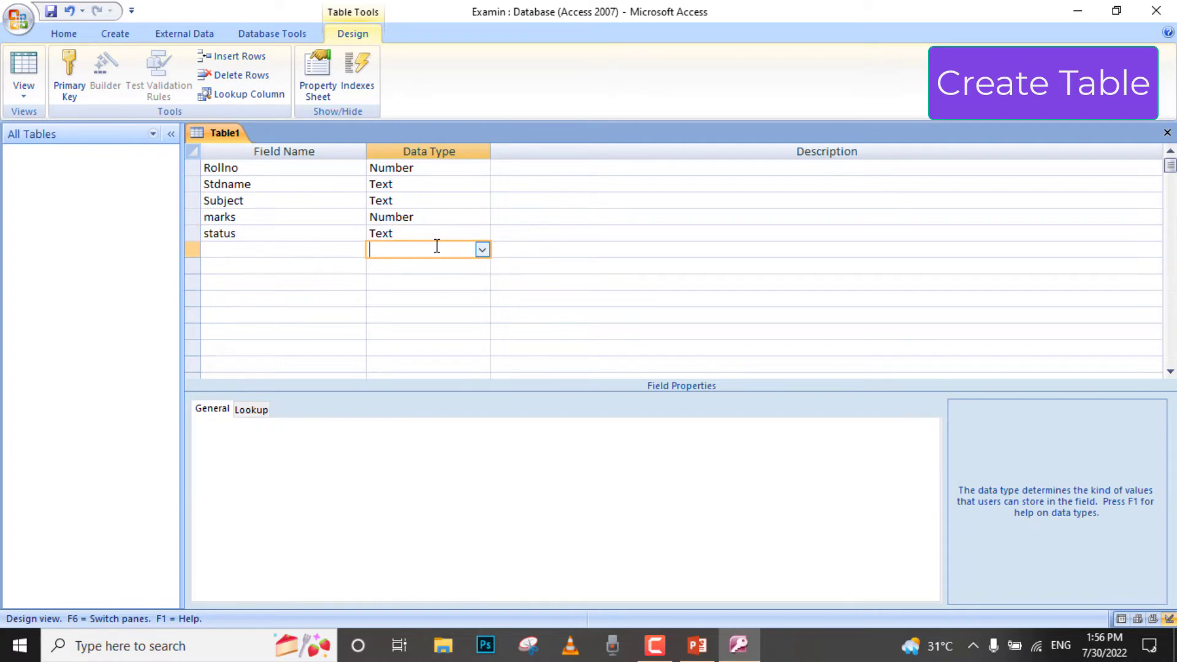
{"action": "left_click", "coordinate": [446, 232]}
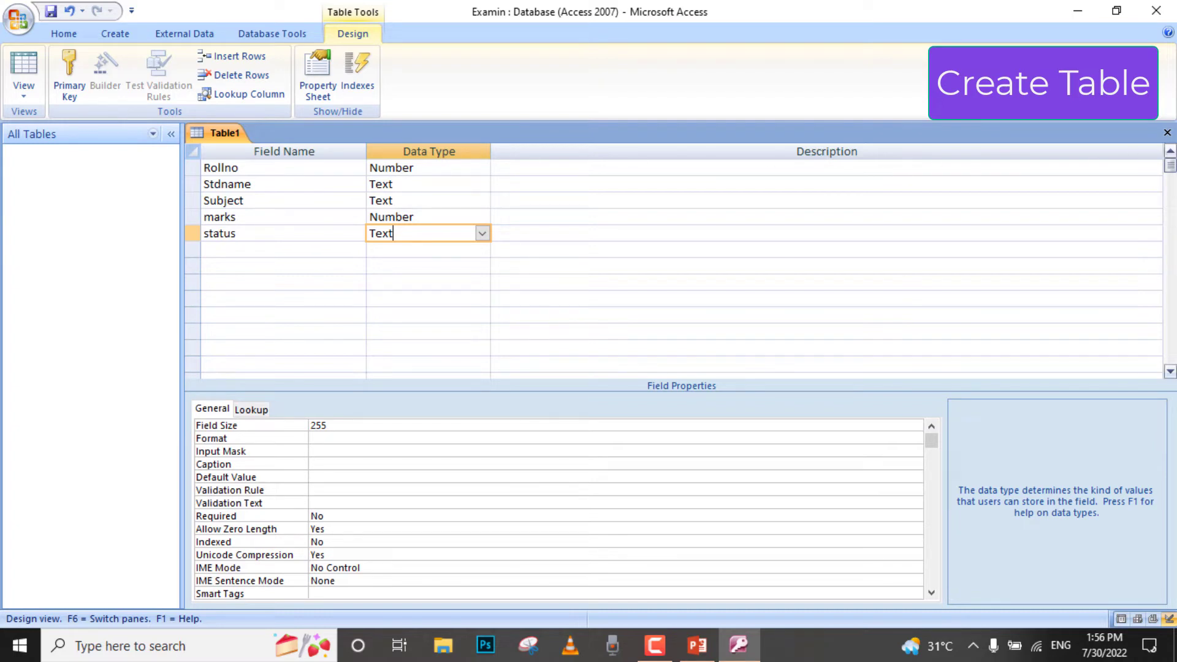
- Close the table design, saving it as Student without creating a primary key
{"action": "left_click", "coordinate": [1166, 131]}
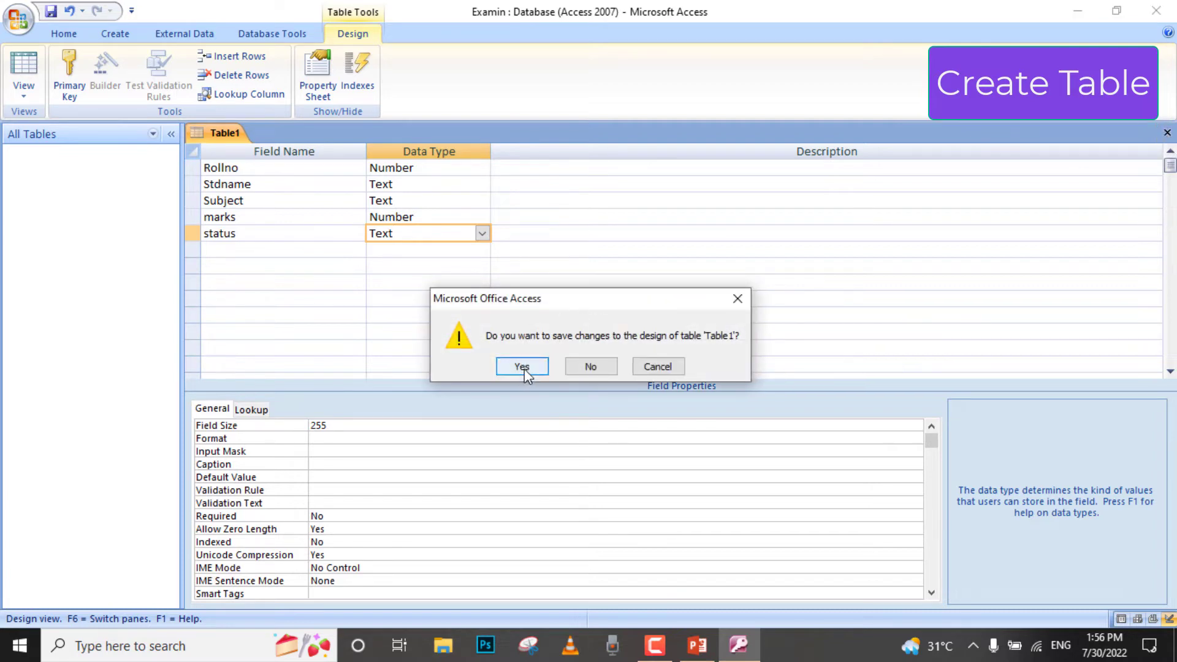
{"action": "left_click", "coordinate": [522, 367]}
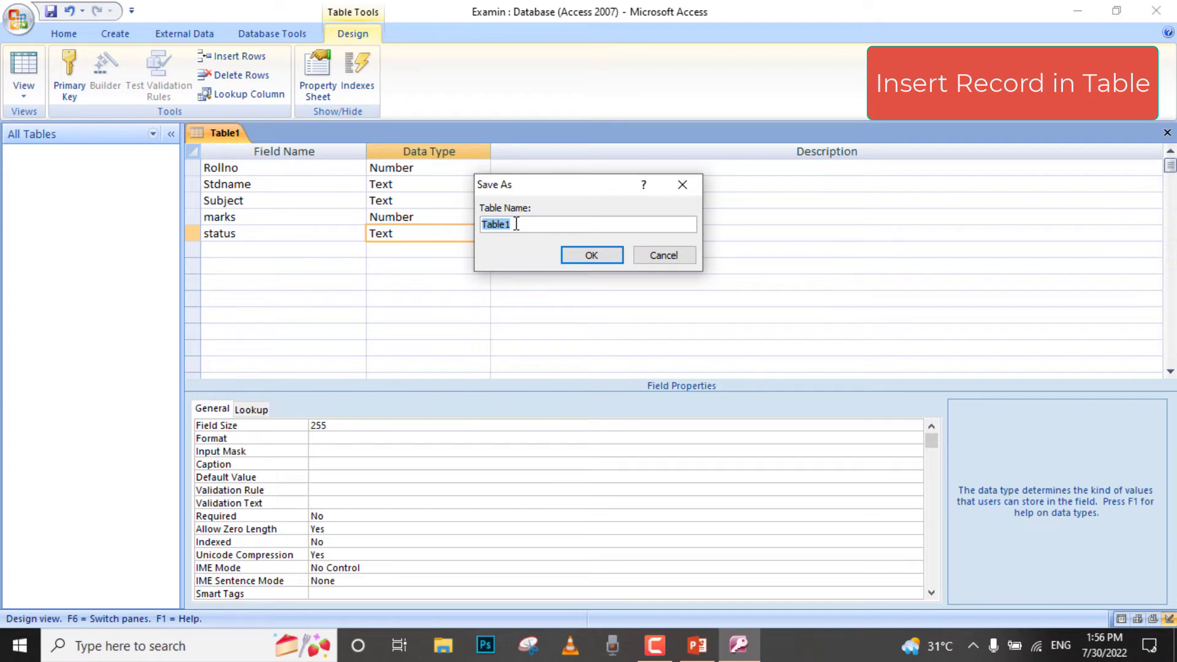
{"action": "type", "text": "udent"}
{"action": "left_click", "coordinate": [595, 256]}
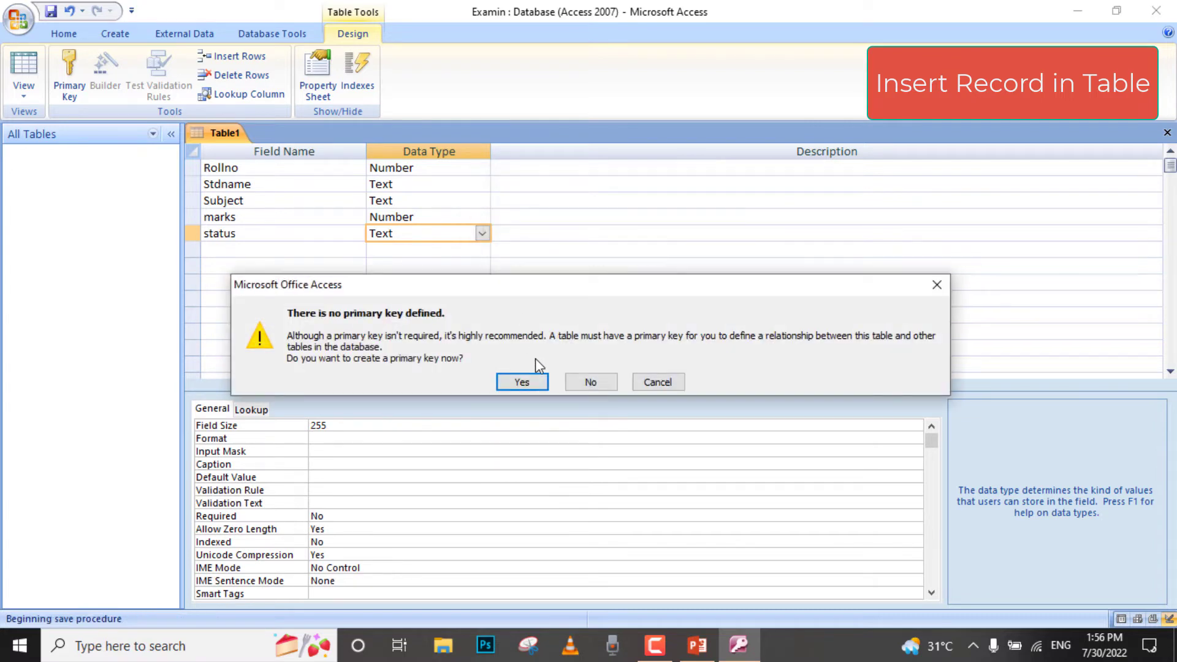
{"action": "left_click", "coordinate": [587, 382]}
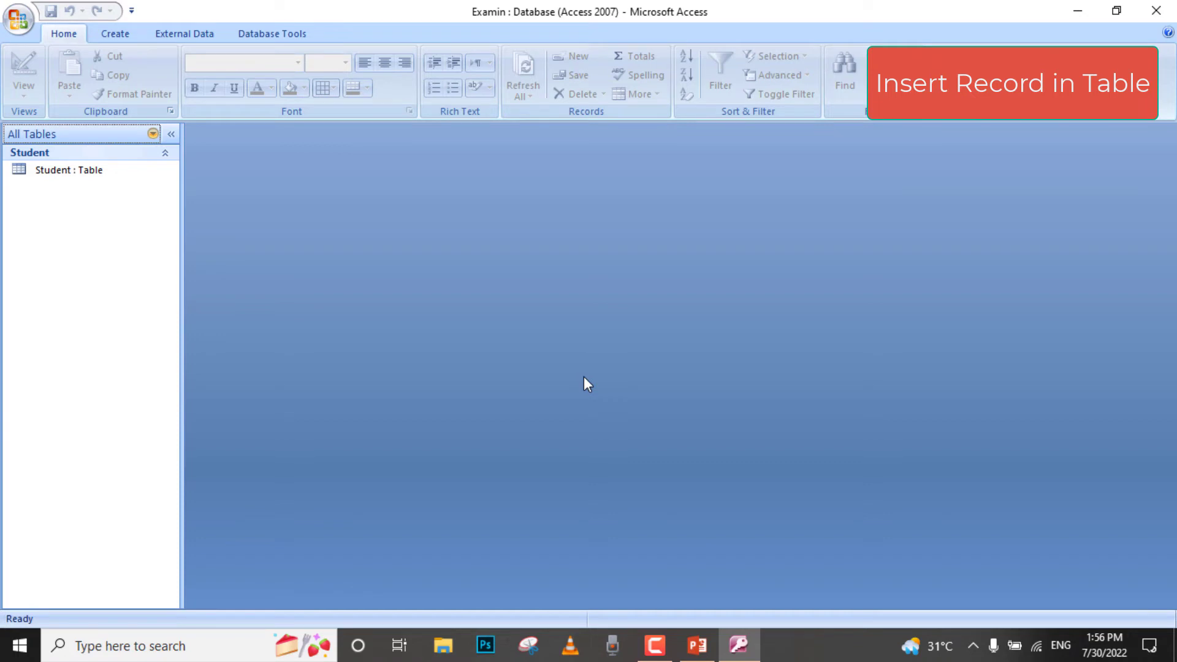
- Open the Student table for entering records
{"action": "left_click", "coordinate": [96, 173]}
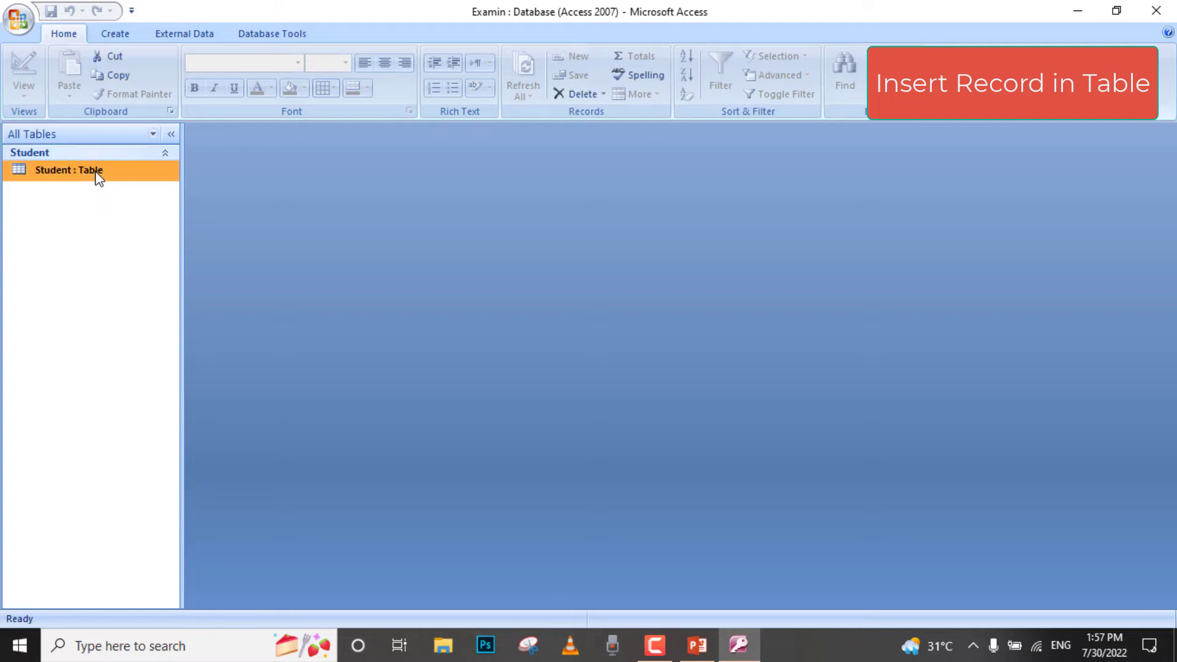
{"action": "right_click", "coordinate": [97, 174]}
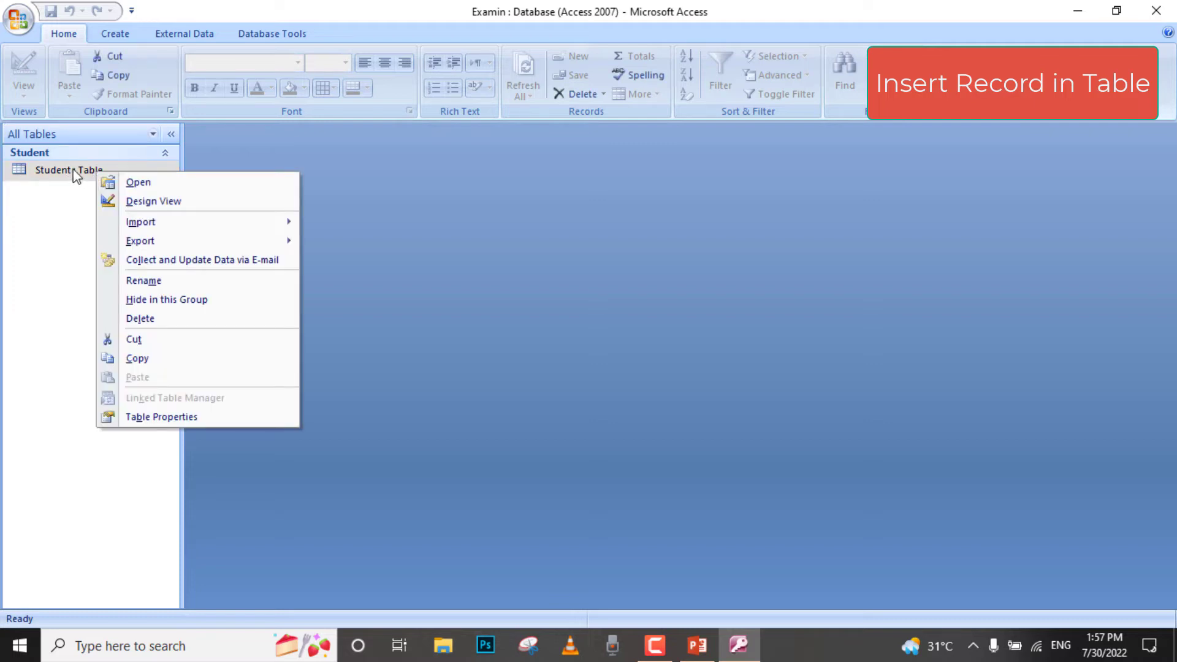
{"action": "left_click", "coordinate": [138, 183]}
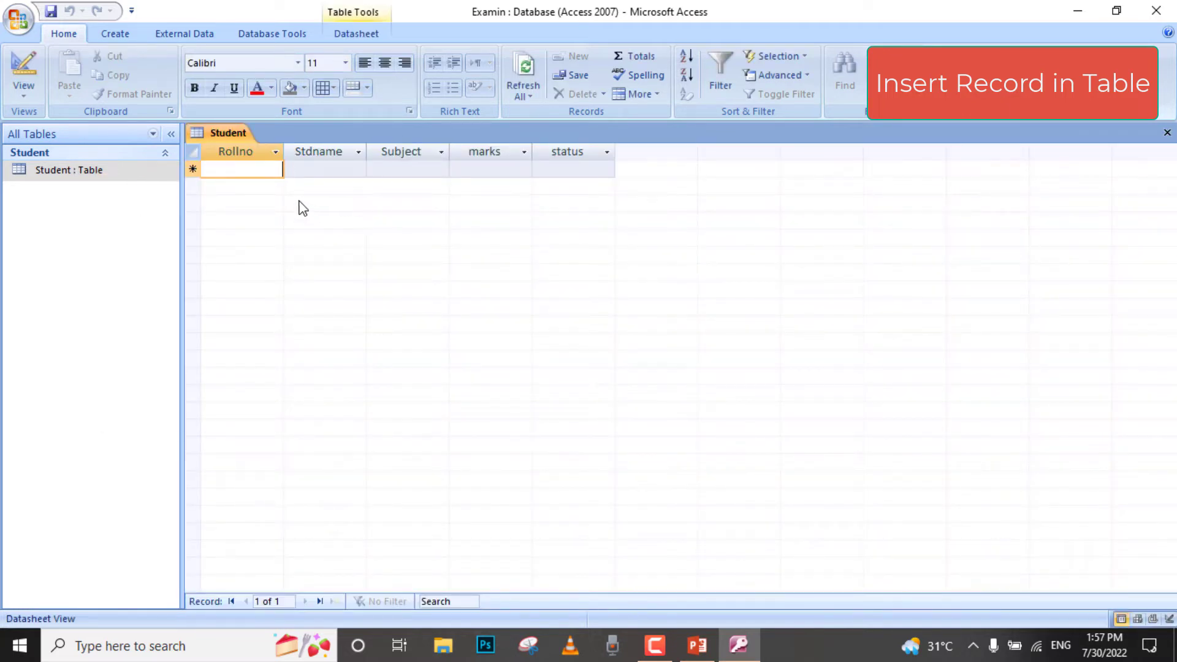
- Enter the first record with Rollno 1, the student's name, Subject cs, marks 78 and status pass
{"action": "type", "text": "1"}
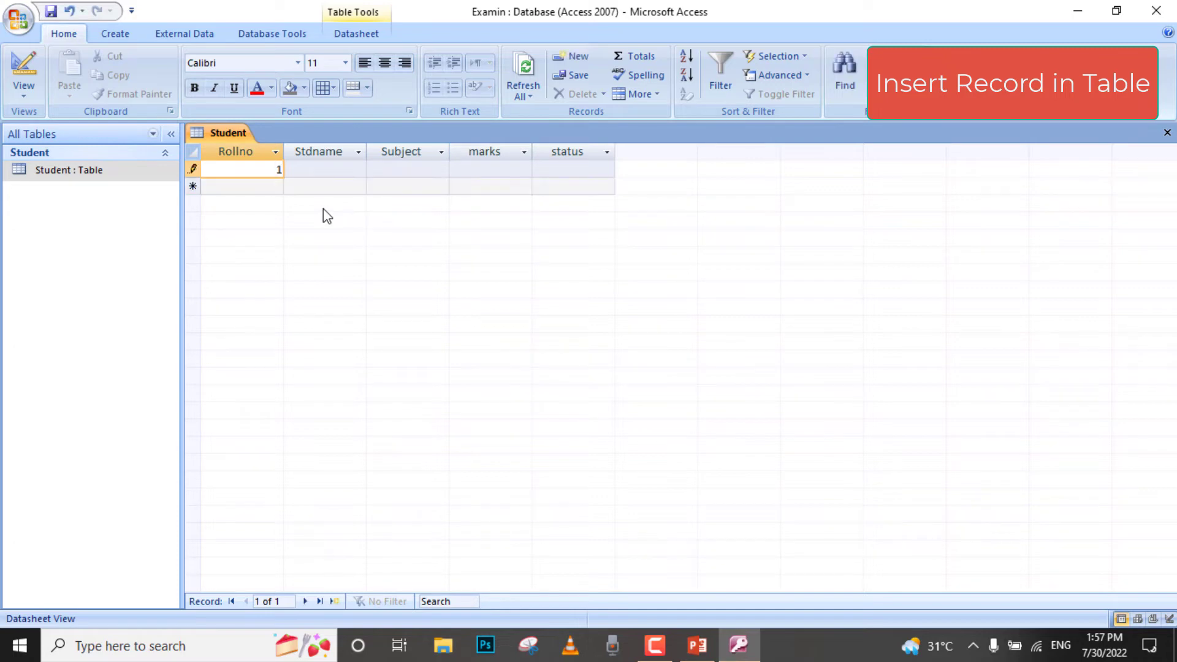
{"action": "key", "text": "Tab"}
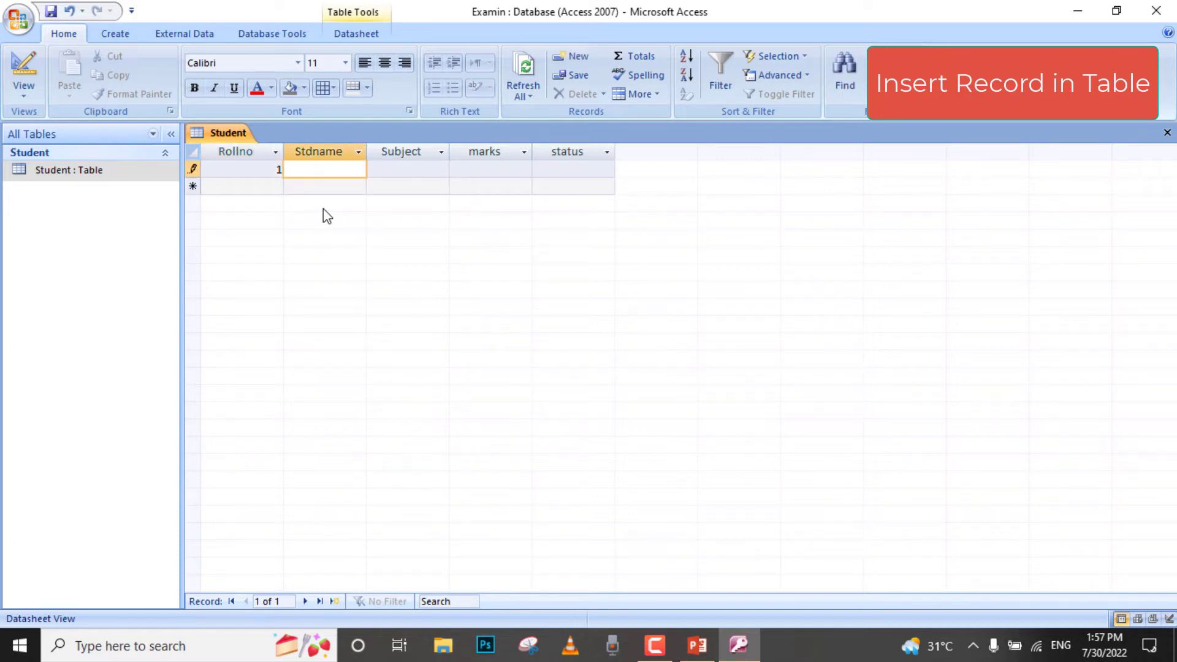
{"action": "type", "text": "sadaf"}
{"action": "key", "text": "Tab"}
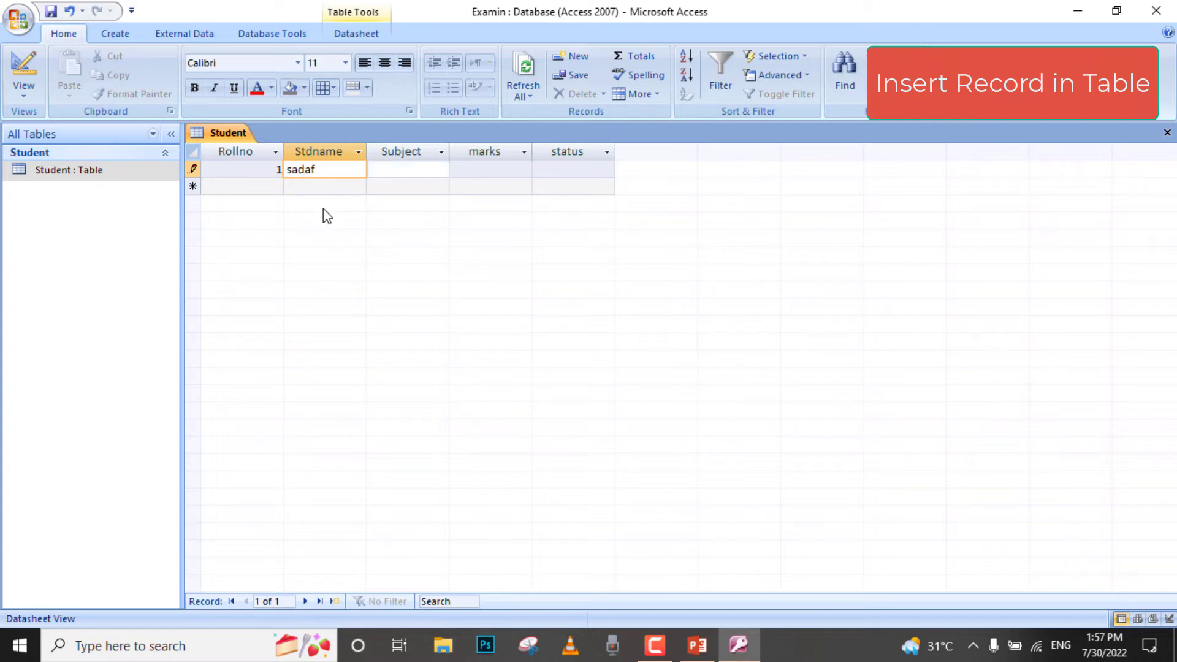
{"action": "type", "text": "cs"}
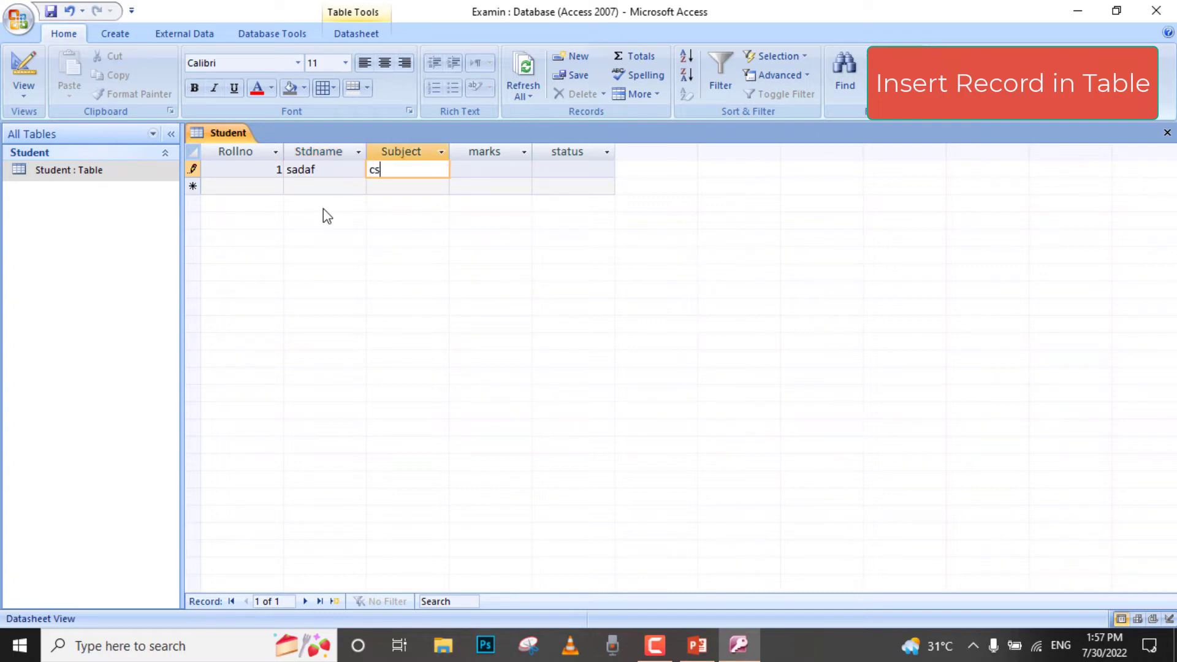
{"action": "key", "text": "Tab"}
{"action": "type", "text": "78"}
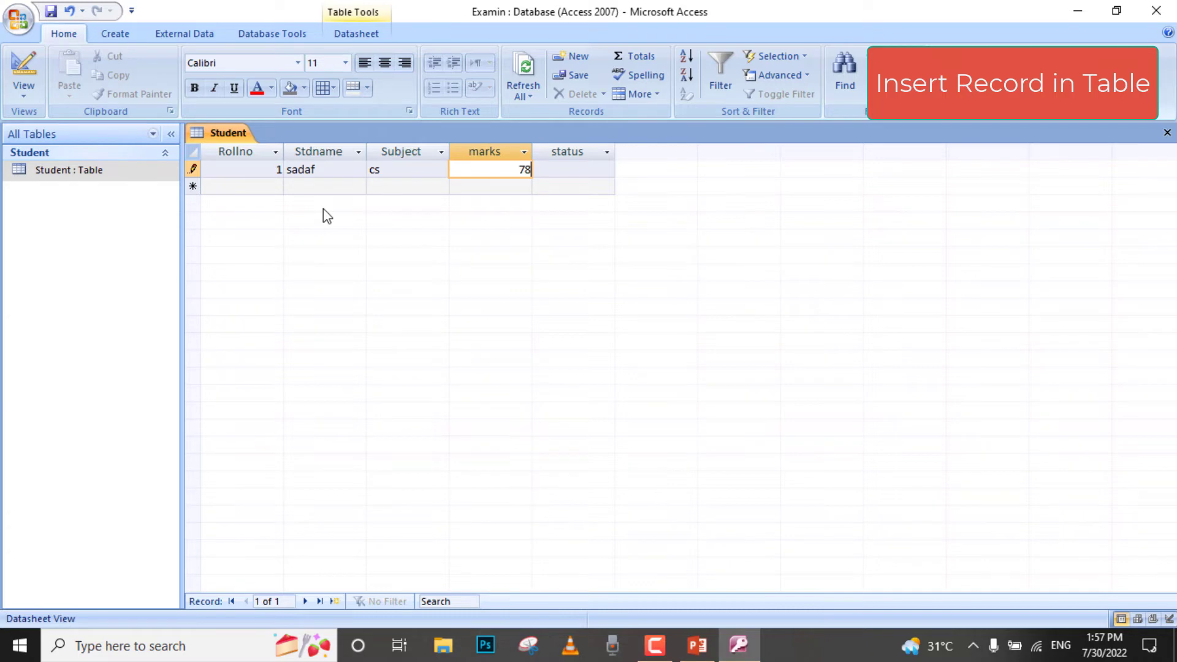
{"action": "key", "text": "Tab"}
{"action": "type", "text": "p"}
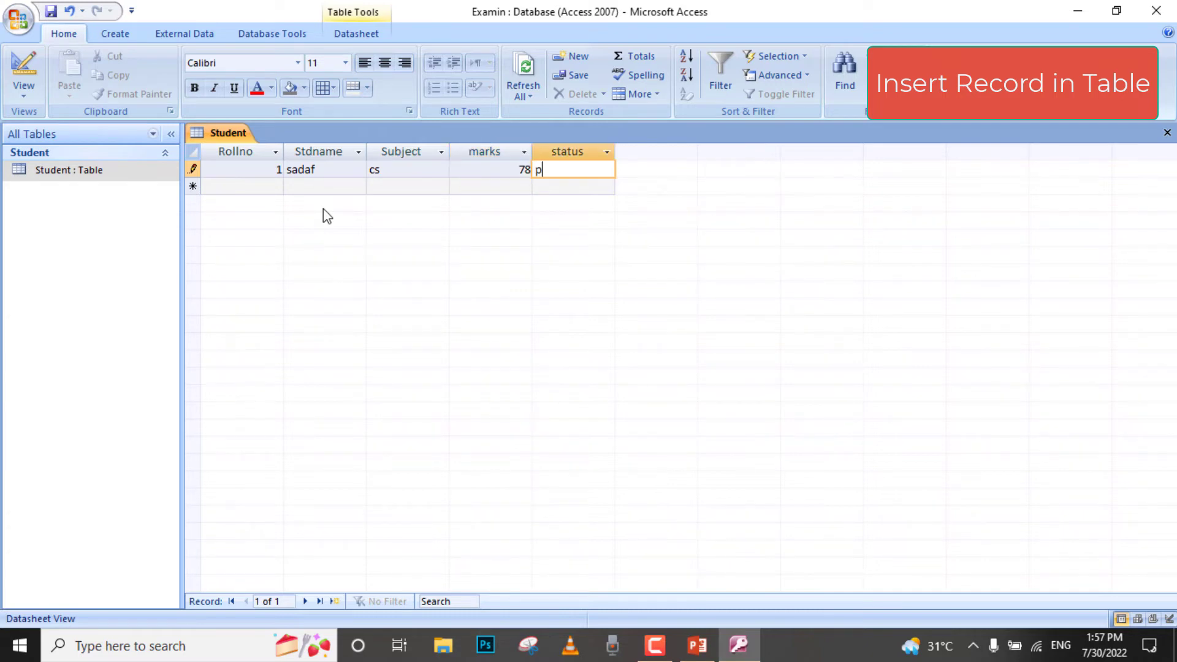
{"action": "type", "text": "ass"}
- Enter the second record with Rollno 2, the student's name, Subject math, marks 56 and status pas
{"action": "key", "text": "Down"}
{"action": "key", "text": "Left"}
{"action": "key", "text": "Left"}
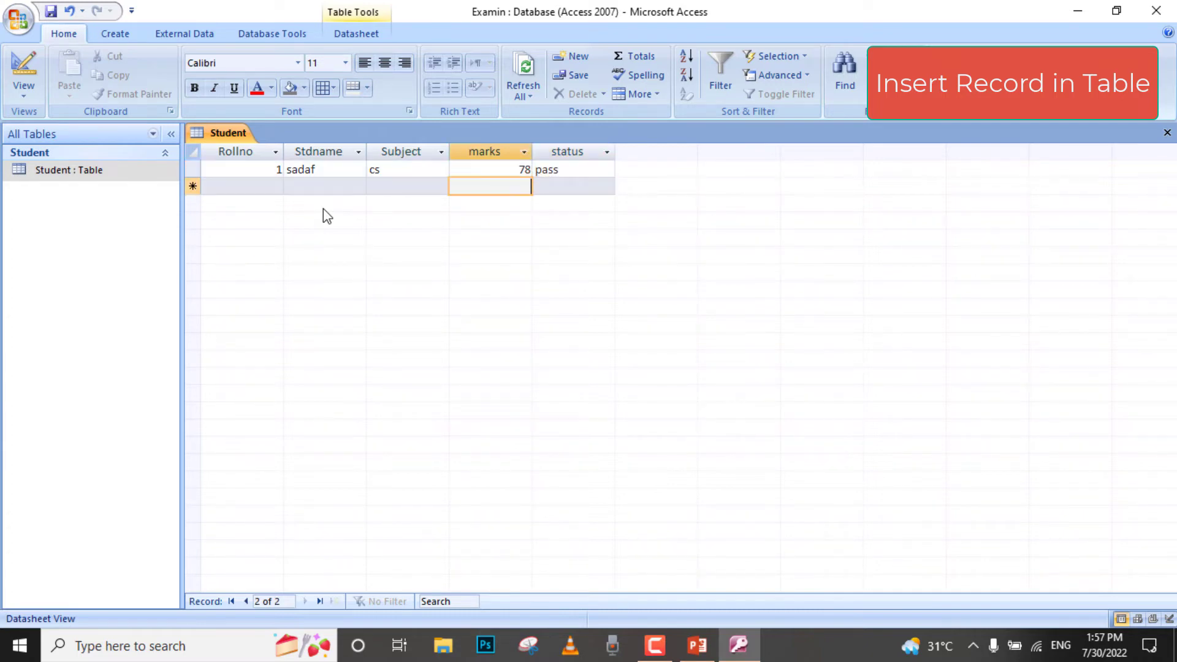
{"action": "key", "text": "Left"}
{"action": "key", "text": "Left"}
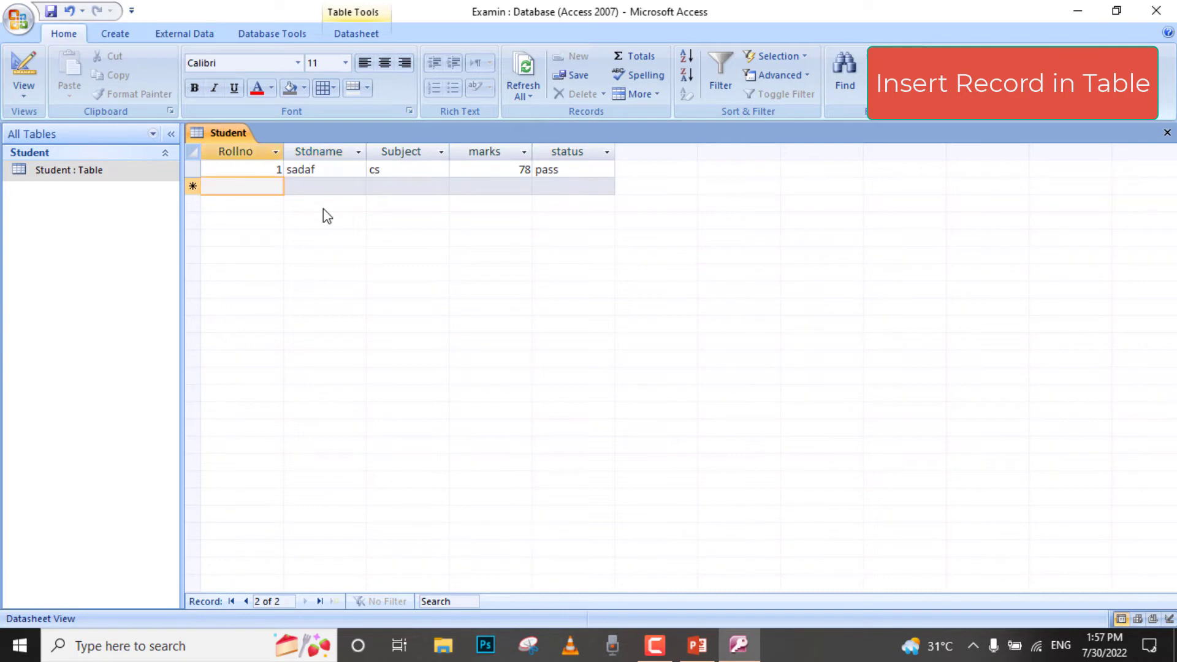
{"action": "type", "text": "2"}
{"action": "key", "text": "Tab"}
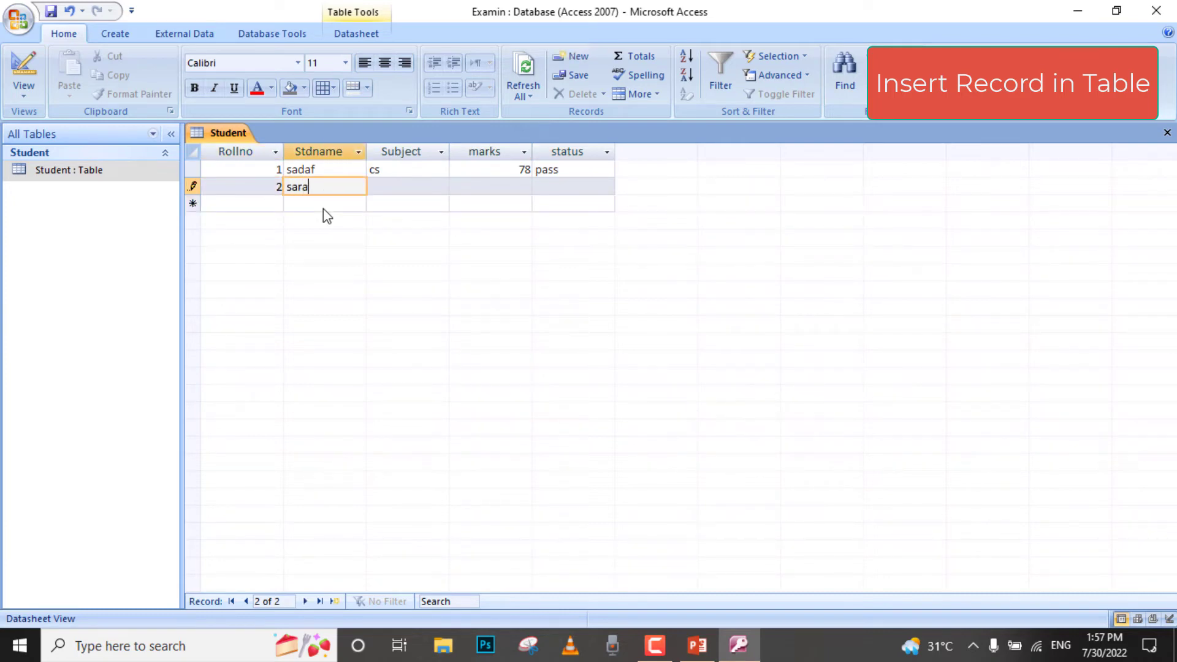
{"action": "key", "text": "Tab"}
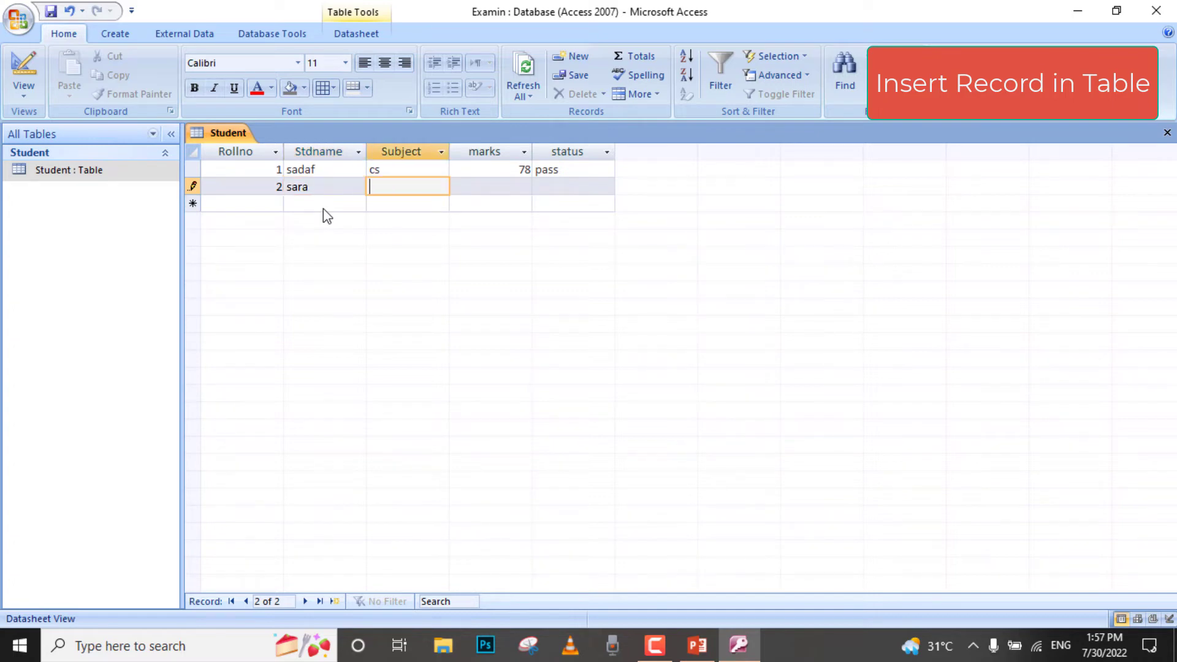
{"action": "type", "text": "math"}
{"action": "key", "text": "Tab"}
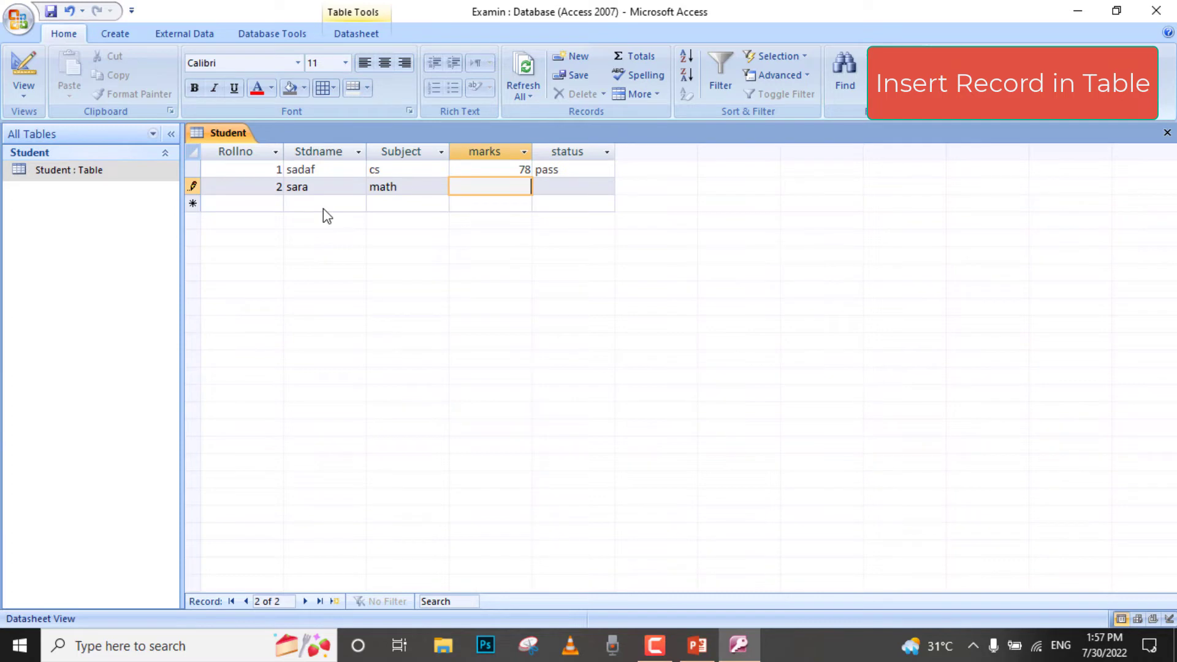
{"action": "type", "text": "56"}
{"action": "key", "text": "Tab"}
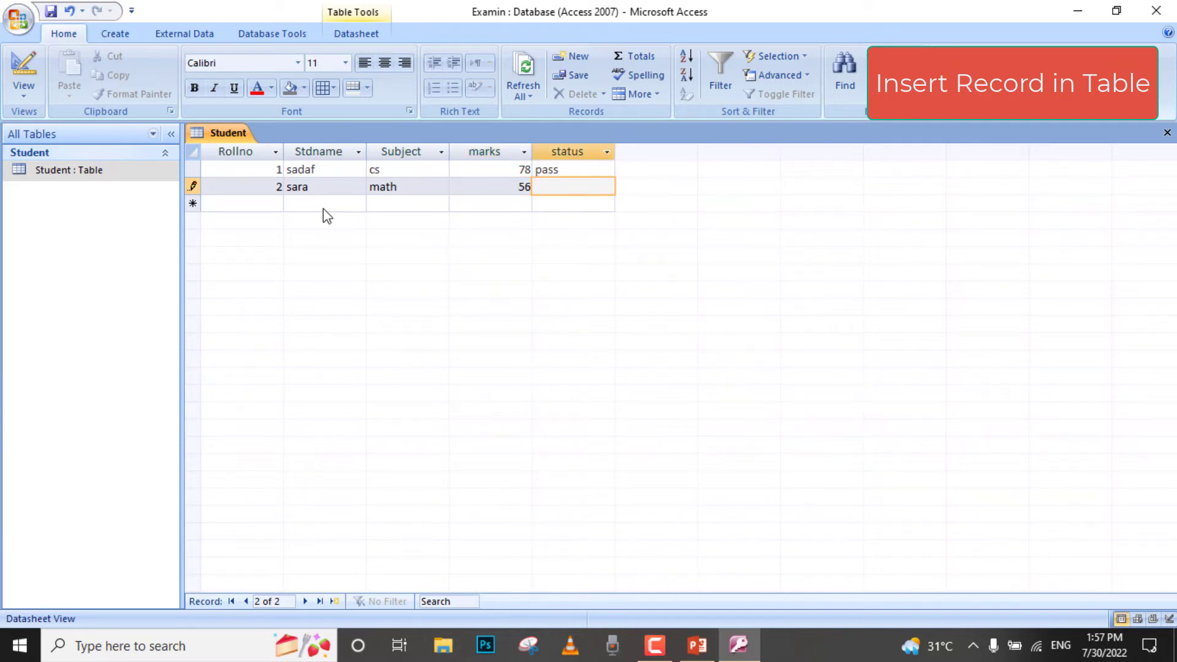
{"action": "type", "text": "pas"}
- Enter the third record with Rollno 3, the student's name, Subject physics, marks 23 and status fail
{"action": "key", "text": "Down"}
{"action": "key", "text": "Left"}
{"action": "key", "text": "Left"}
{"action": "key", "text": "Left"}
{"action": "key", "text": "Left"}
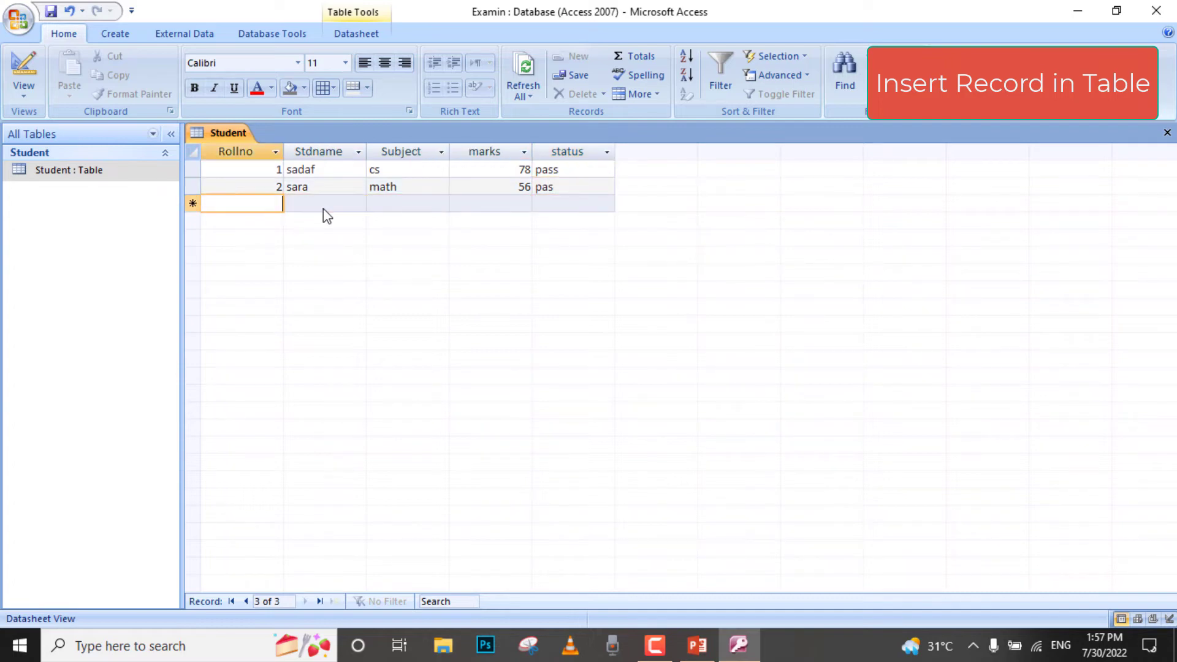
{"action": "type", "text": "3"}
{"action": "key", "text": "Tab"}
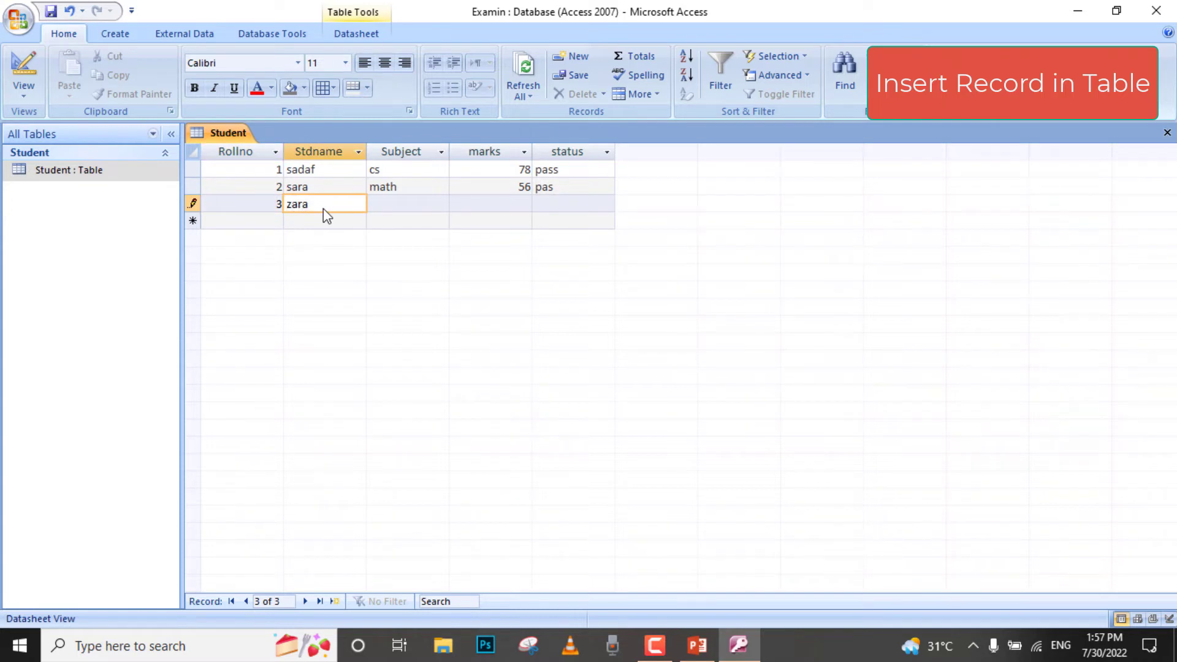
{"action": "key", "text": "Tab"}
{"action": "type", "text": "p"}
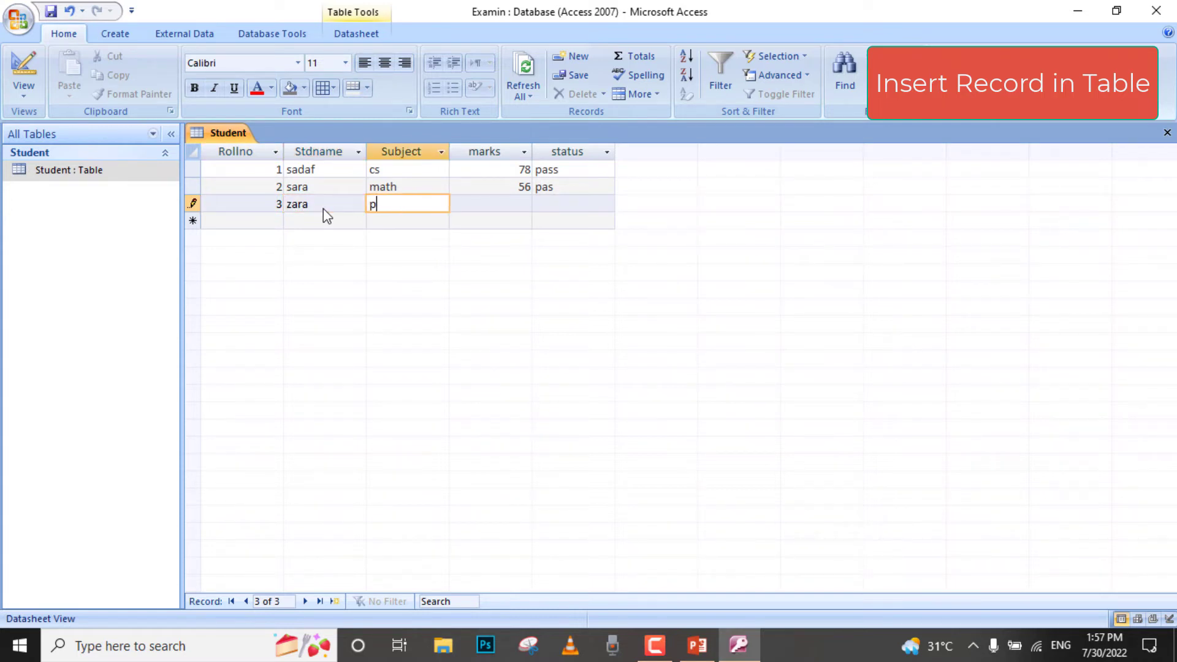
{"action": "type", "text": "hysics"}
{"action": "key", "text": "Tab"}
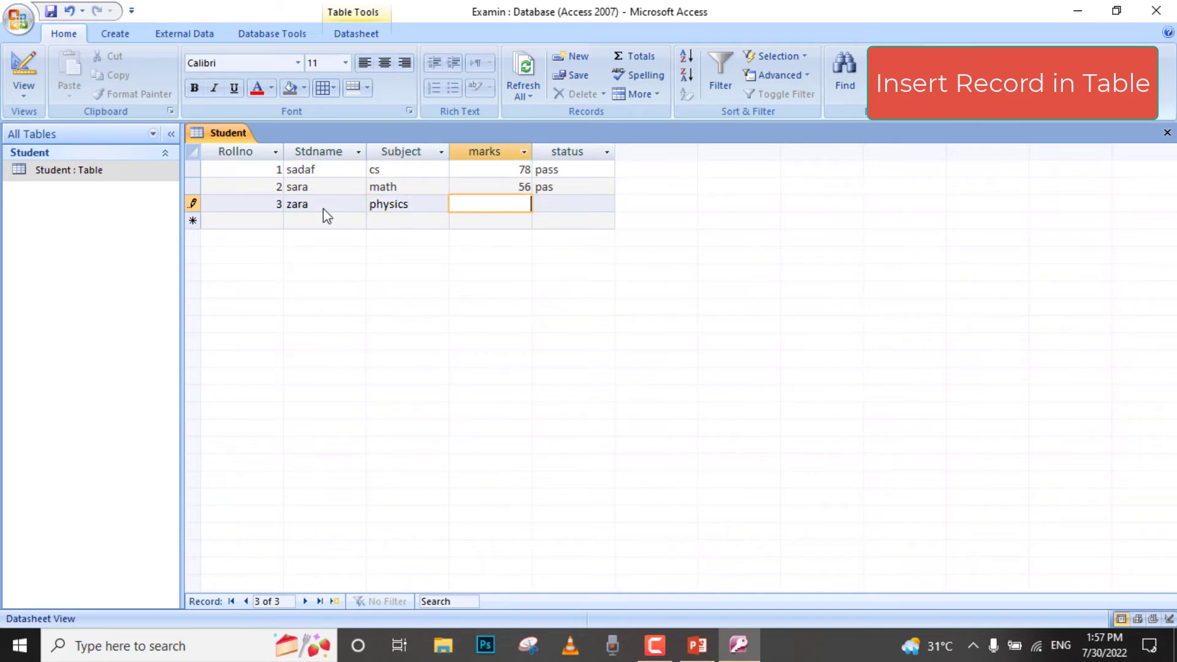
{"action": "type", "text": "23"}
{"action": "key", "text": "Tab"}
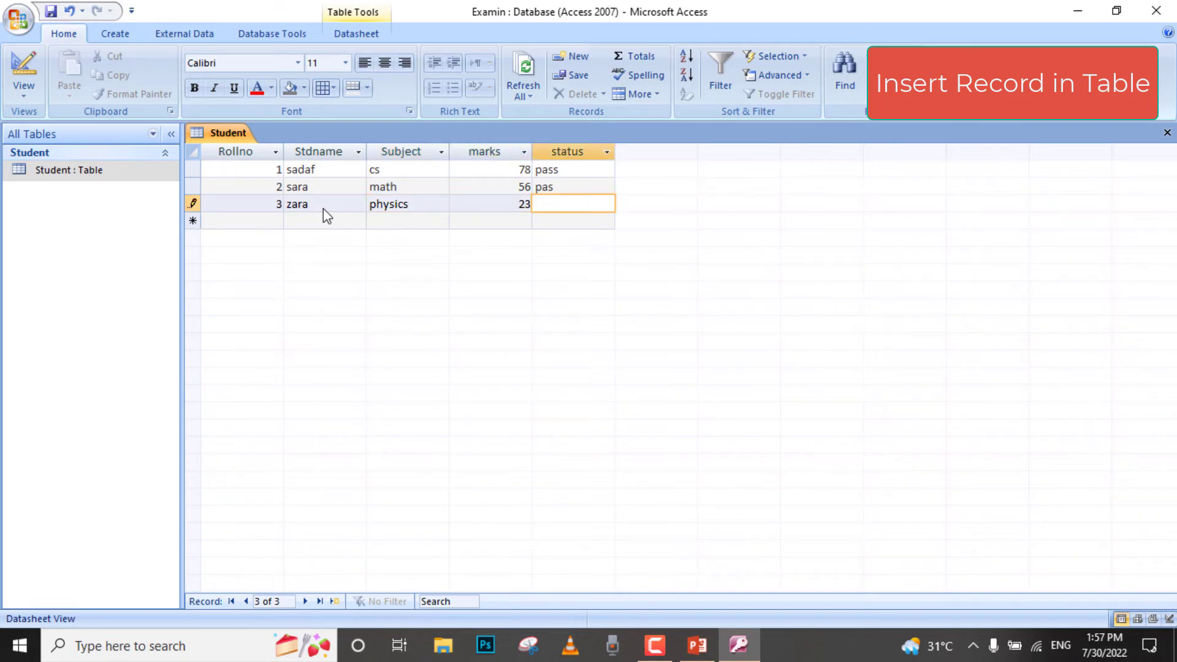
{"action": "type", "text": "fail"}
- Correct the second record's status to pass and close the Student table
{"action": "left_click", "coordinate": [554, 188]}
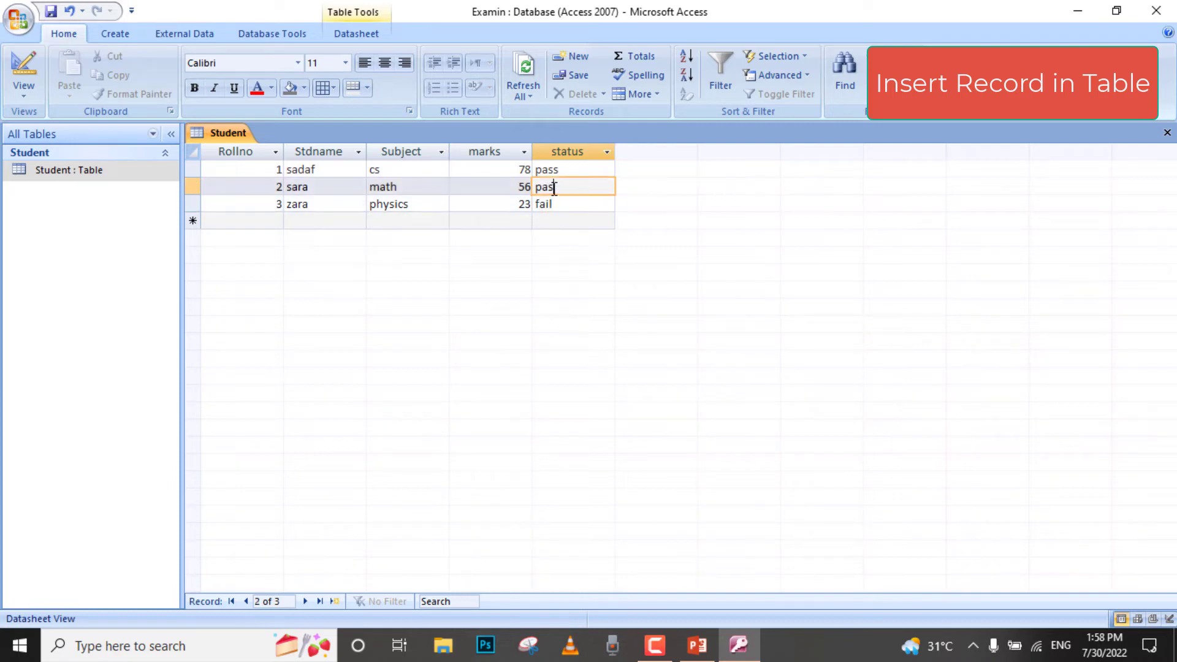
{"action": "type", "text": "s"}
{"action": "left_click", "coordinate": [1166, 134]}
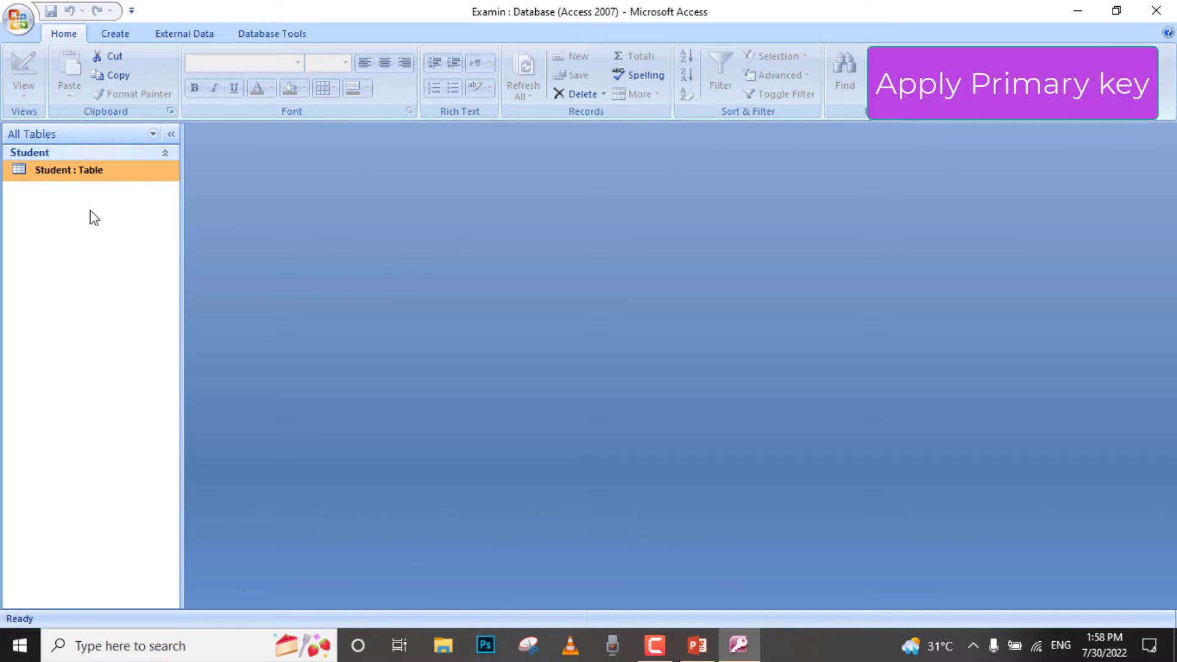
- Make Rollno the primary key in the Student table's design, and close the design with the changes saved
{"action": "right_click", "coordinate": [82, 174]}
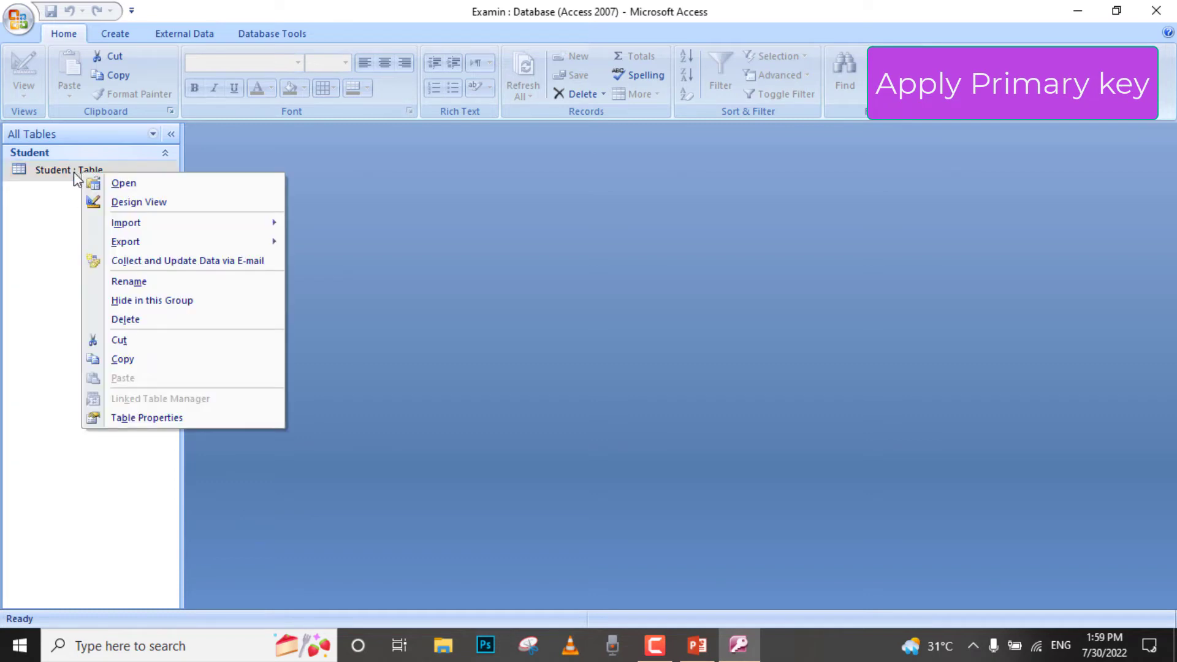
{"action": "right_click", "coordinate": [74, 172]}
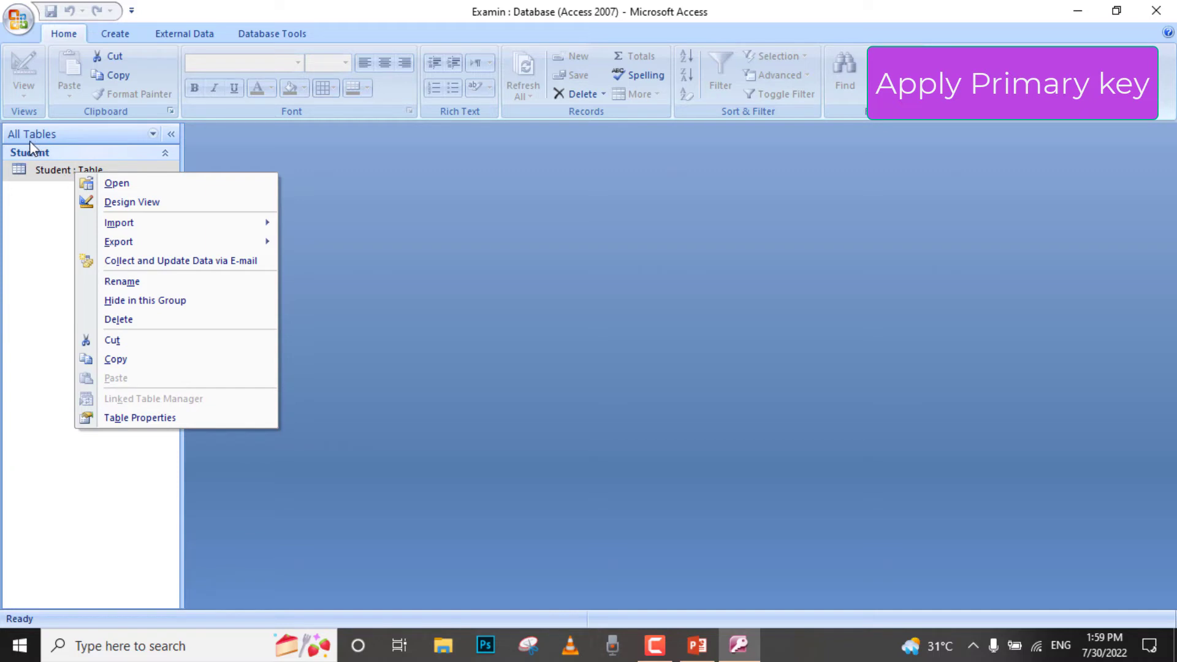
{"action": "left_click", "coordinate": [136, 202]}
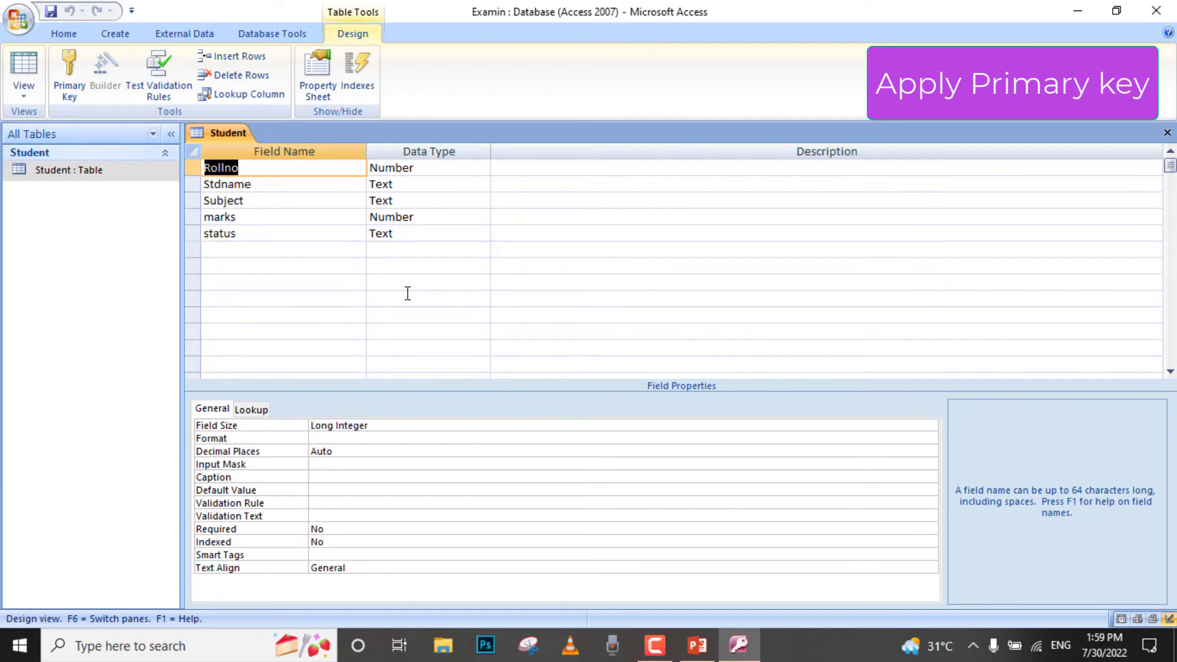
{"action": "left_click", "coordinate": [191, 167]}
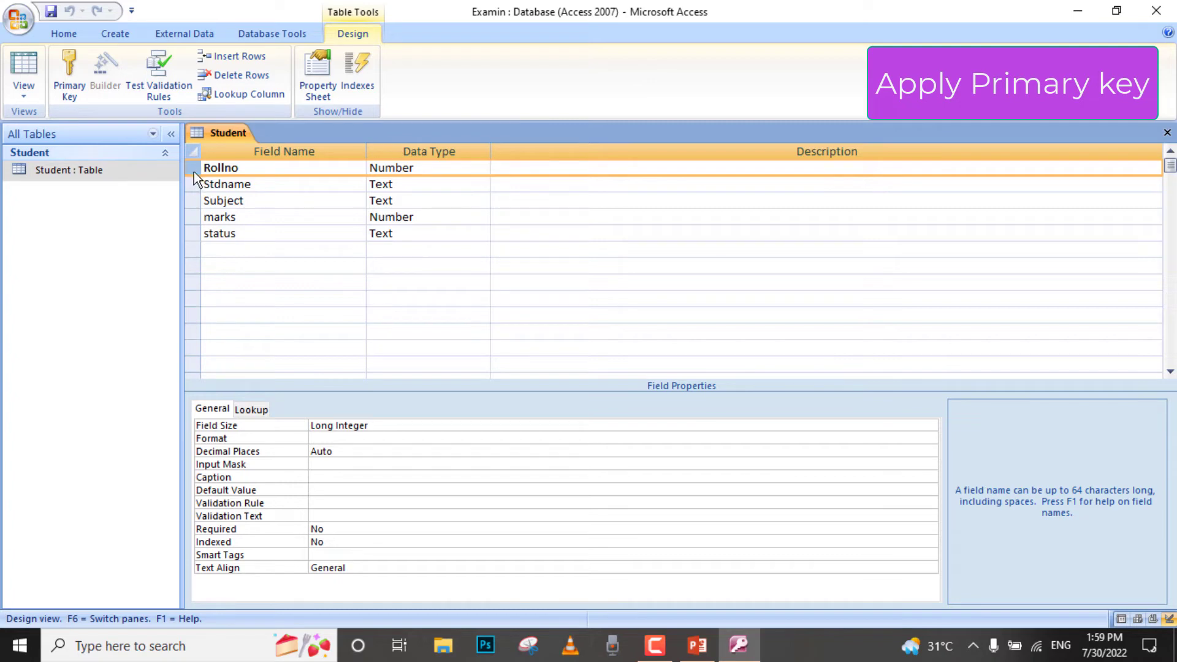
{"action": "left_click", "coordinate": [75, 95]}
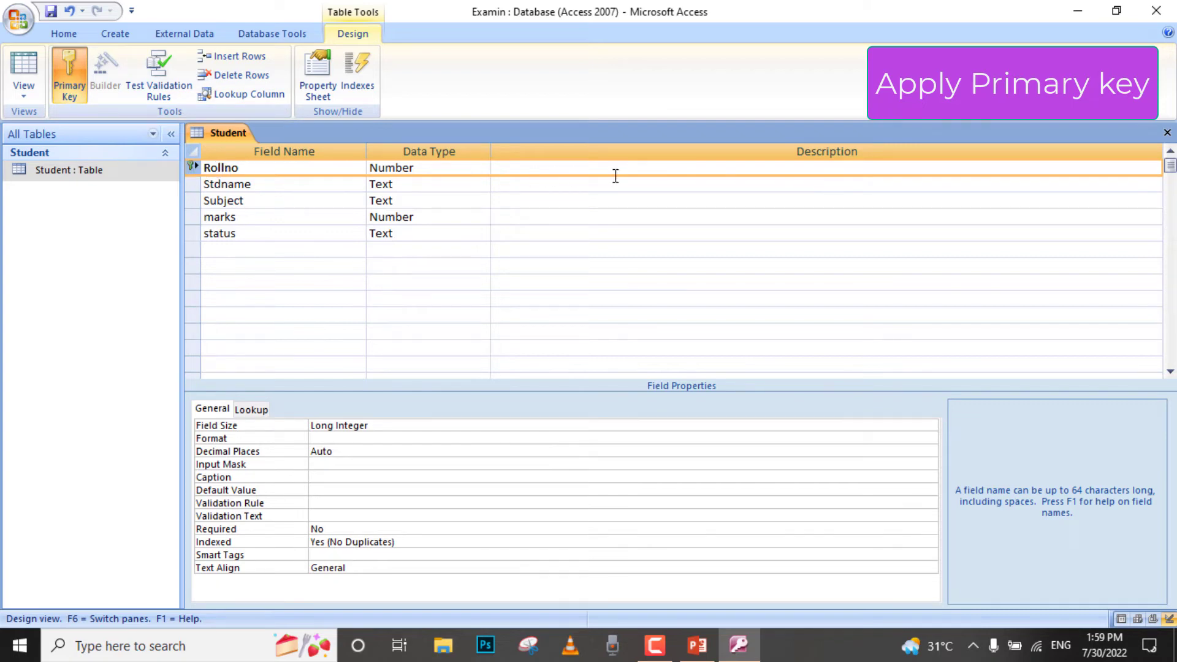
{"action": "left_click", "coordinate": [1167, 133]}
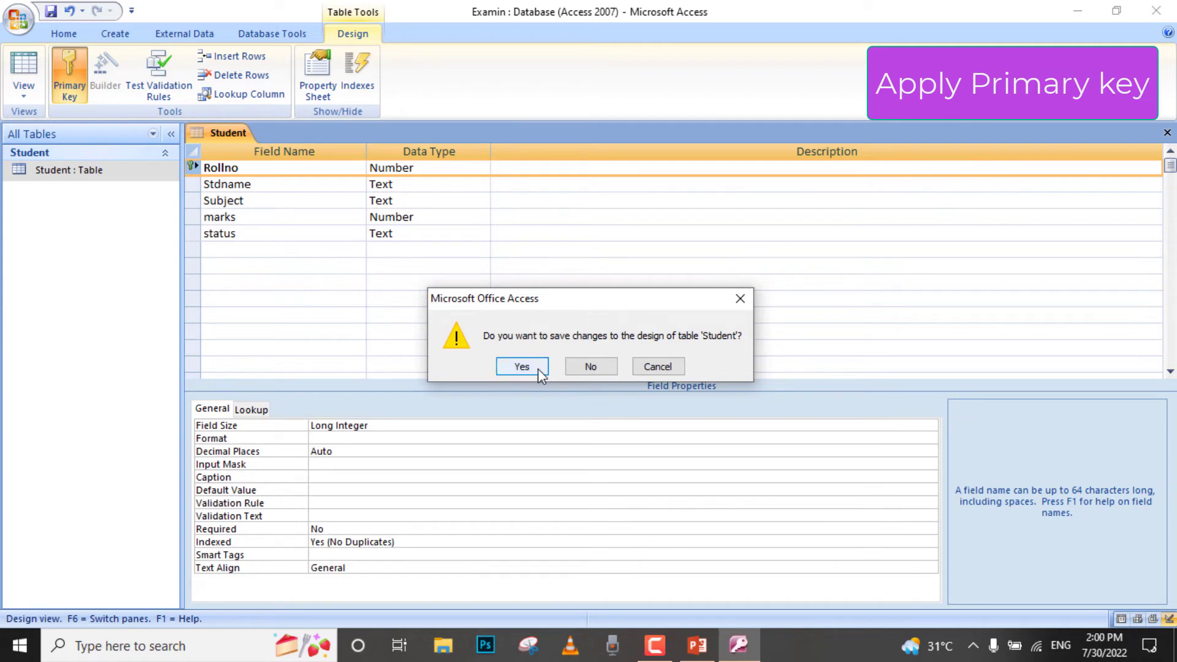
{"action": "left_click", "coordinate": [521, 366]}
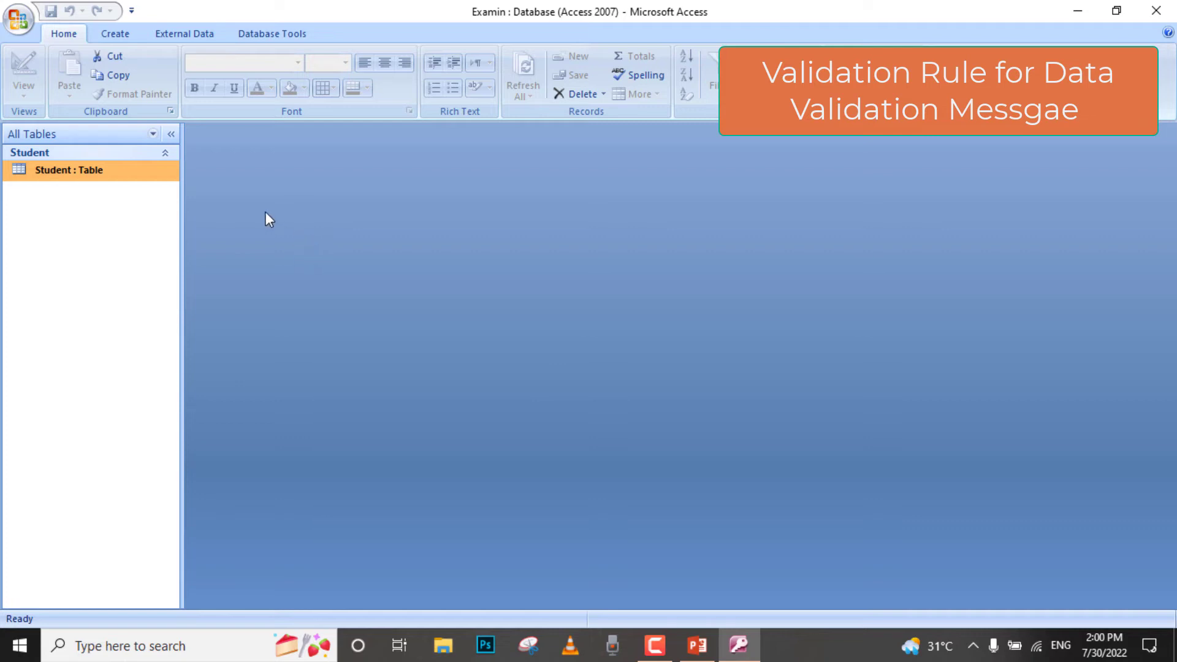
- Reopen the Student table's design and open the Expression Builder for the Rollno field's validation rule
{"action": "right_click", "coordinate": [113, 176]}
{"action": "right_click", "coordinate": [90, 173]}
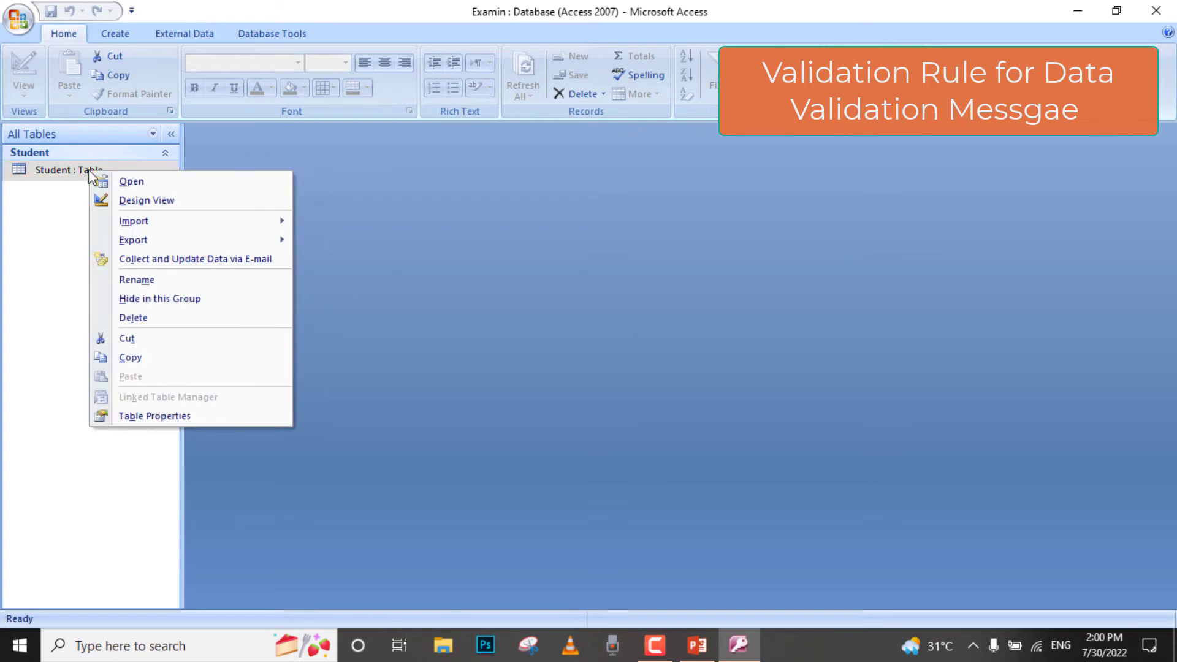
{"action": "left_click", "coordinate": [130, 203]}
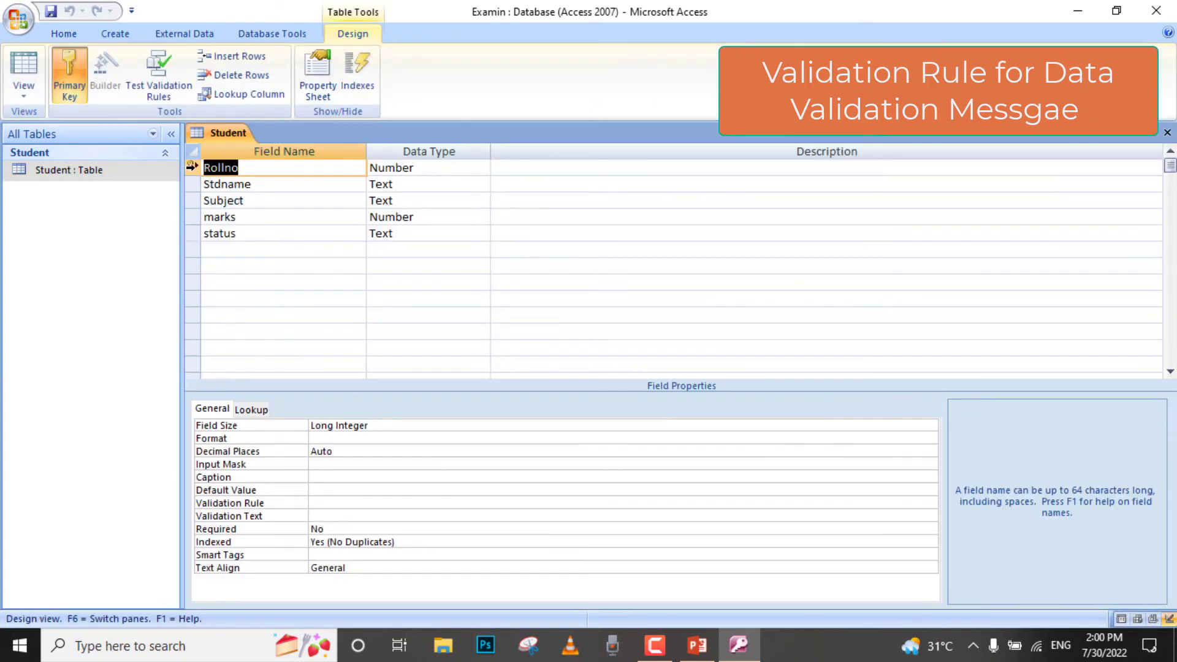
{"action": "left_click", "coordinate": [192, 166]}
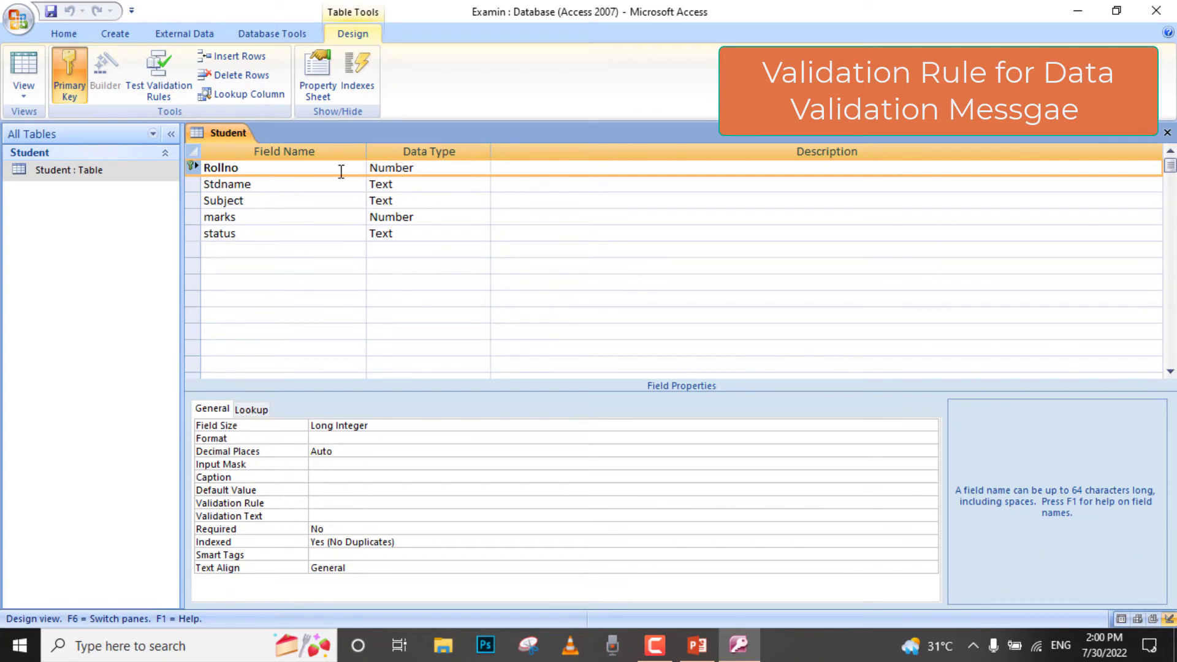
{"action": "left_click", "coordinate": [320, 501]}
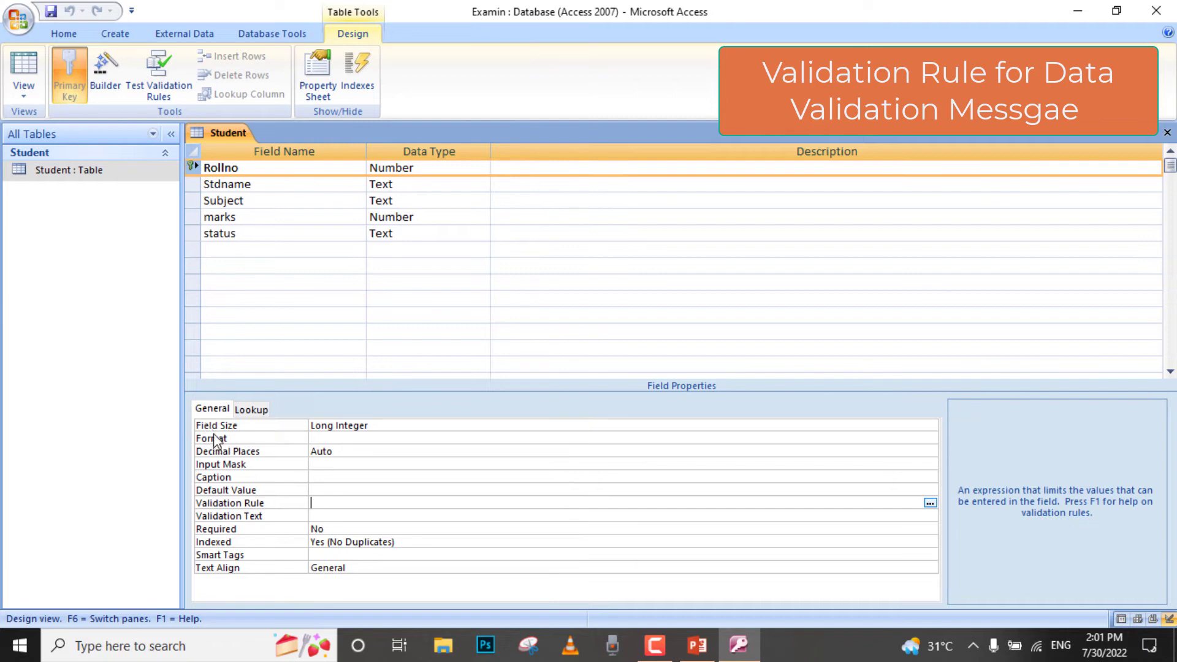
{"action": "left_click", "coordinate": [930, 504]}
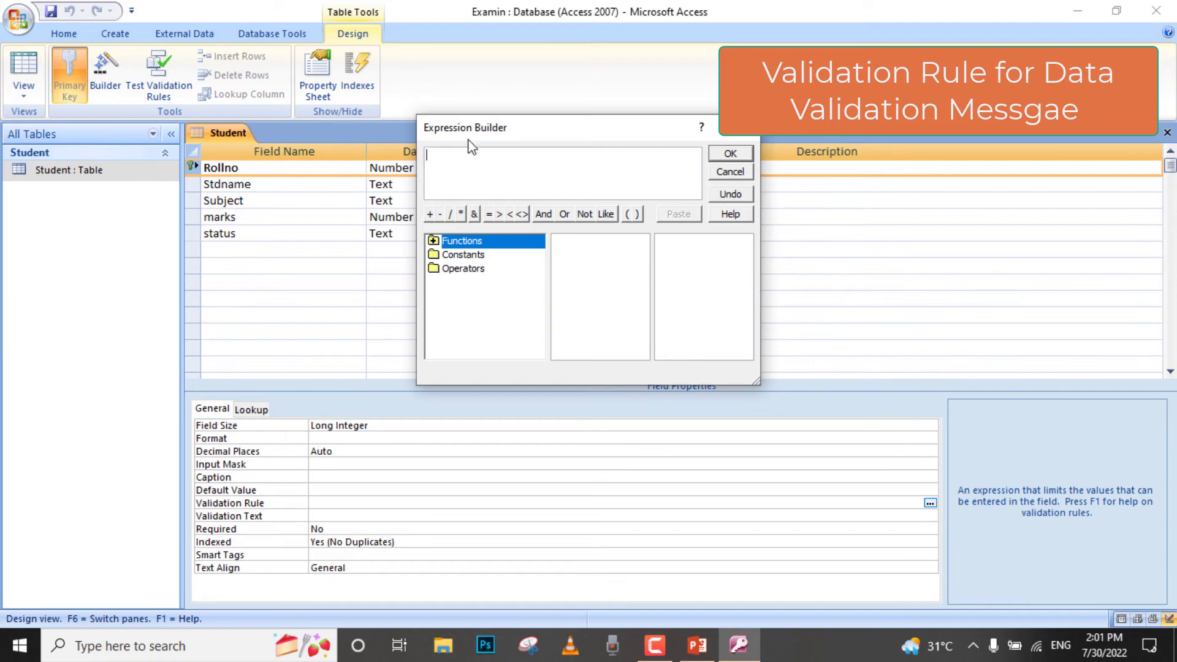
{"action": "left_click", "coordinate": [499, 214]}
{"action": "left_click", "coordinate": [489, 214]}
{"action": "type", "text": "0"}
{"action": "key", "text": "BackSpace"}
{"action": "key", "text": "BackSpace"}
{"action": "key", "text": "BackSpace"}
{"action": "key", "text": "BackSpace"}
{"action": "key", "text": "BackSpace"}
{"action": "key", "text": "BackSpace"}
{"action": "key", "text": "BackSpace"}
{"action": "key", "text": "BackSpace"}
{"action": "key", "text": "BackSpace"}
{"action": "key", "text": "BackSpace"}
{"action": "key", "text": "BackSpace"}
{"action": "key", "text": "BackSpace"}
- Set the Rollno field's validation rule to >=0 and accept the expression
{"action": "type", "text": ">=0"}
{"action": "left_click", "coordinate": [727, 158]}
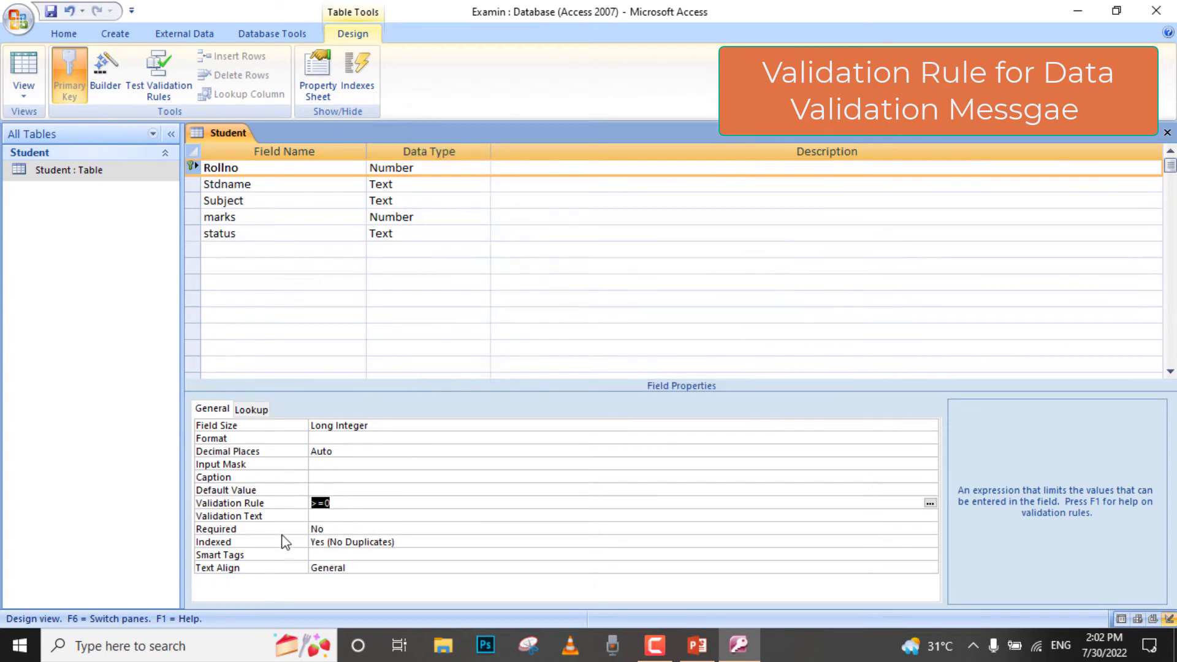
- Set the Rollno field's validation text to a message reading "Please enter value 0 or more than 0"
{"action": "left_click", "coordinate": [345, 516]}
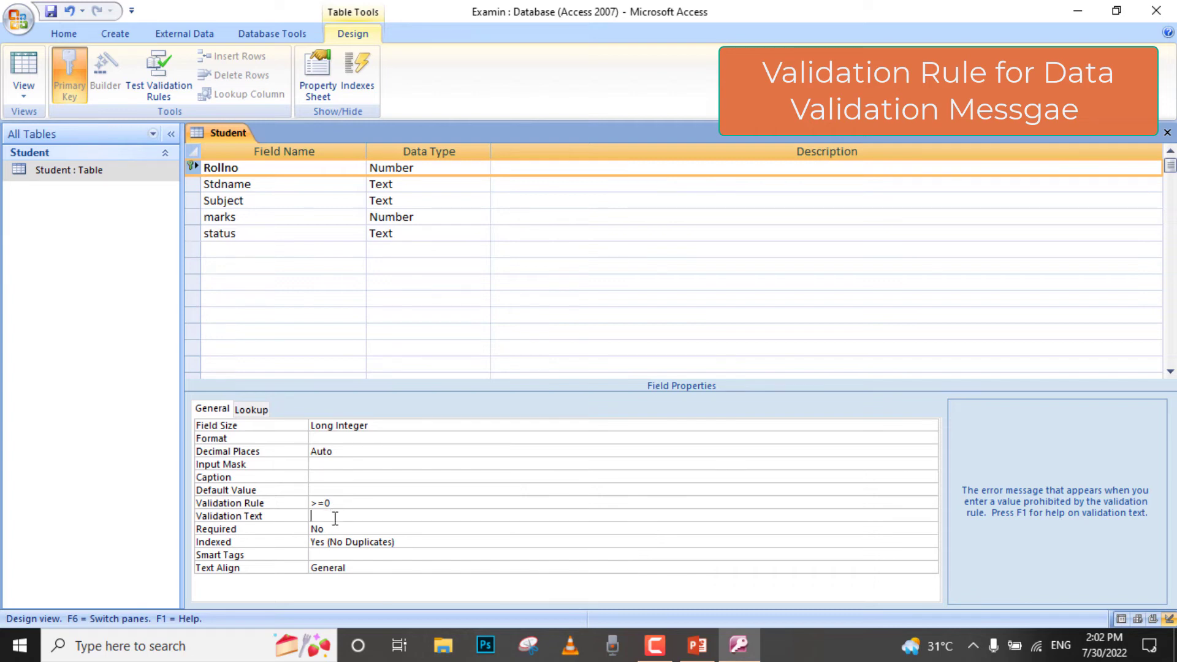
{"action": "type", "text": "\"Please\"enter value"}
{"action": "key", "text": "BackSpace"}
{"action": "key", "text": "BackSpace"}
{"action": "type", "text": "ue 0 or imore than 0"}
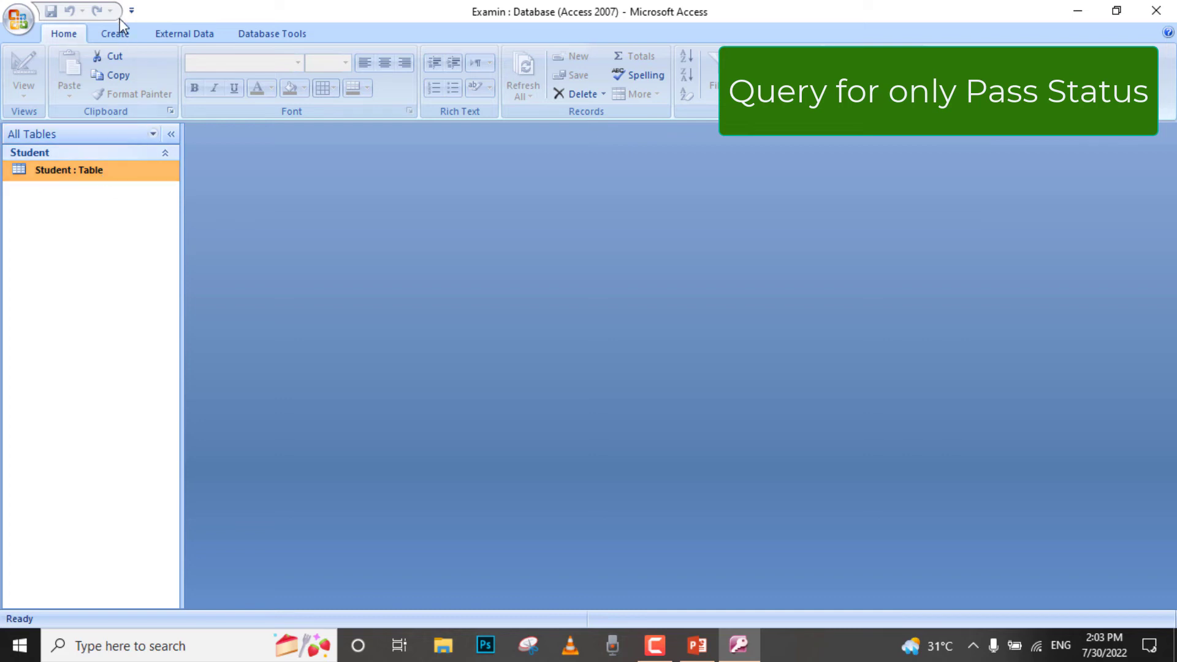
- Create a new query in design view and add the Student table as its source
{"action": "left_click", "coordinate": [124, 38]}
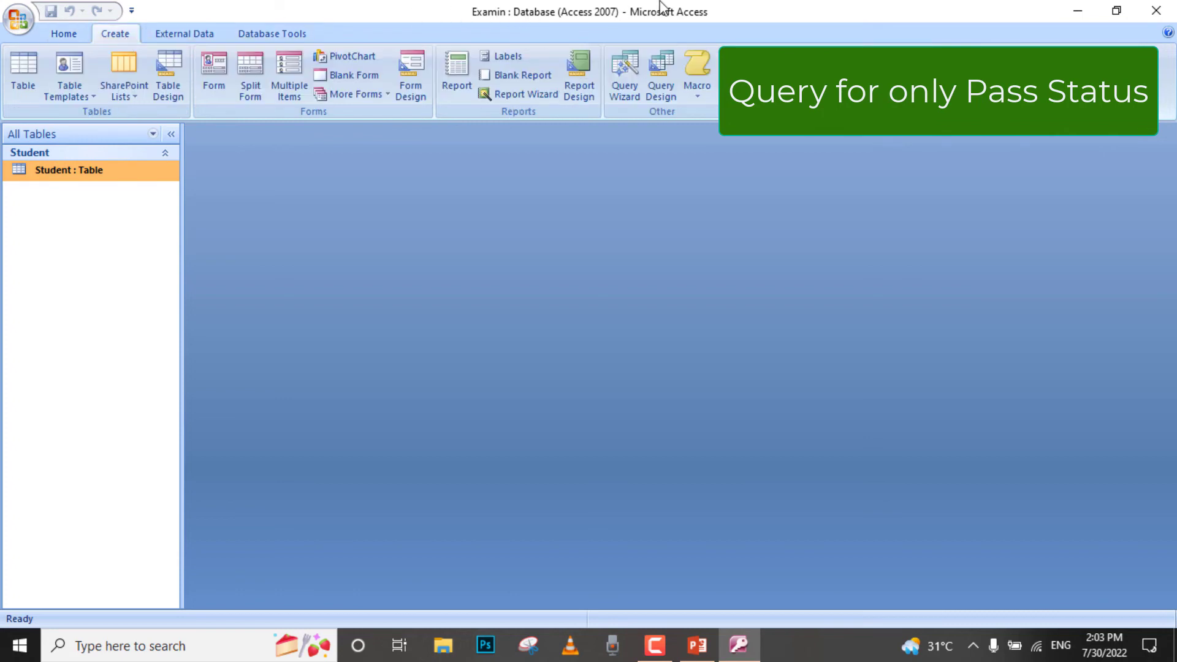
{"action": "left_click", "coordinate": [668, 83]}
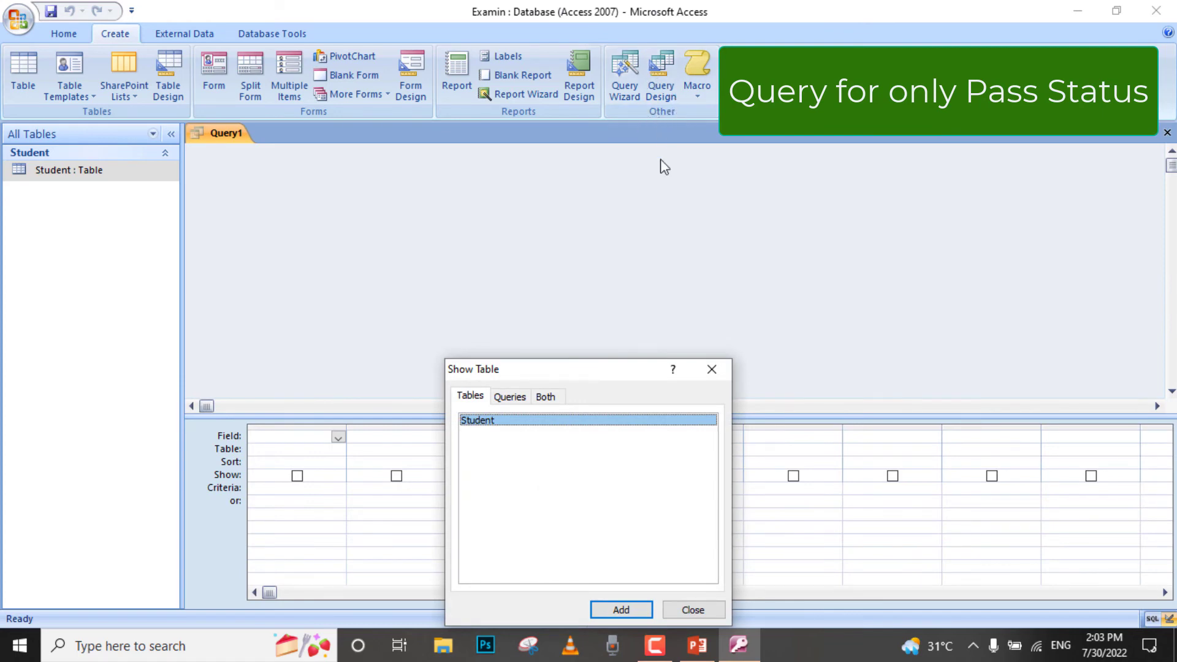
{"action": "left_click_drag", "start_coordinate": [622, 375], "coordinate": [807, 178]}
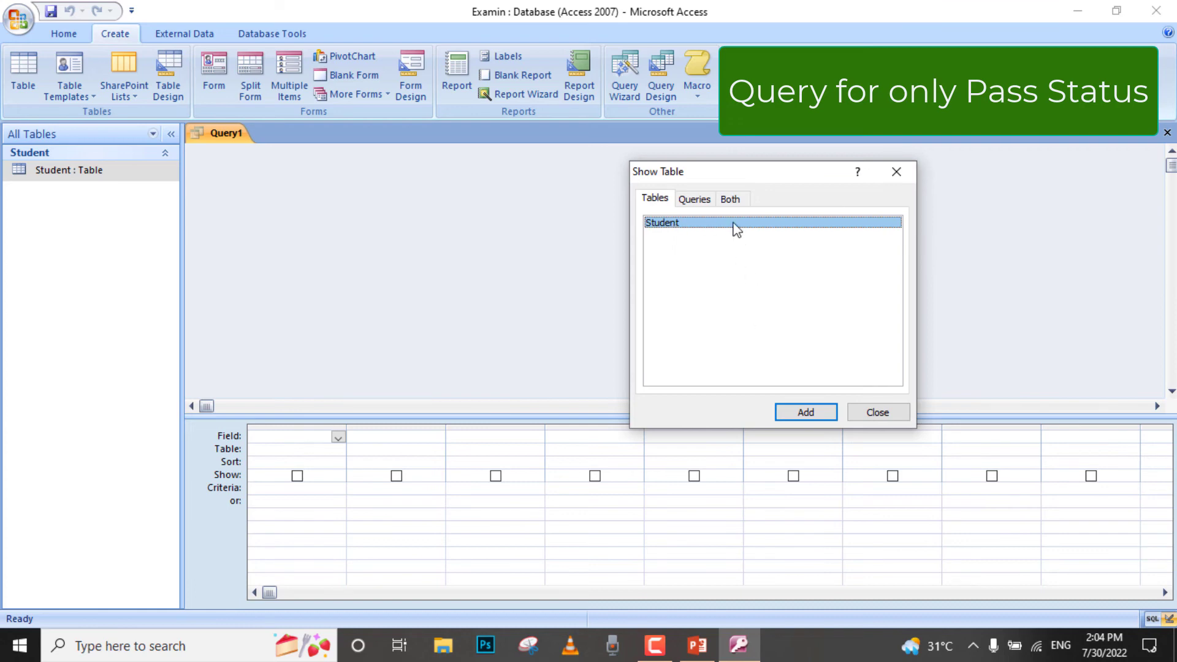
{"action": "left_click", "coordinate": [807, 413]}
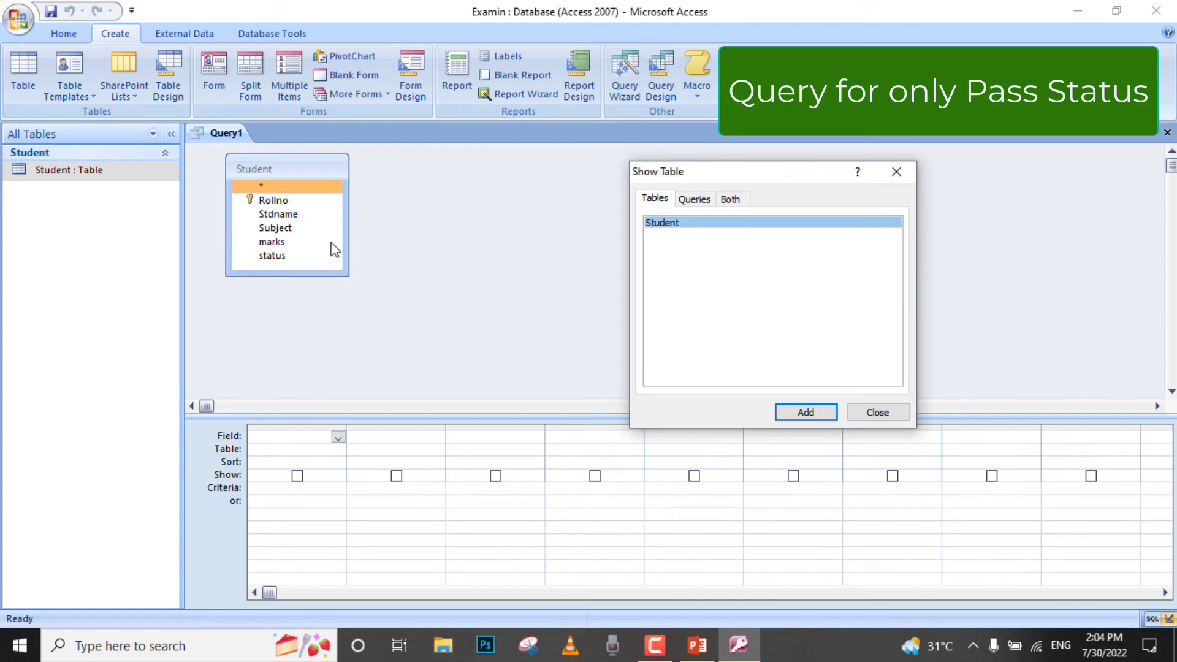
{"action": "left_click", "coordinate": [878, 413]}
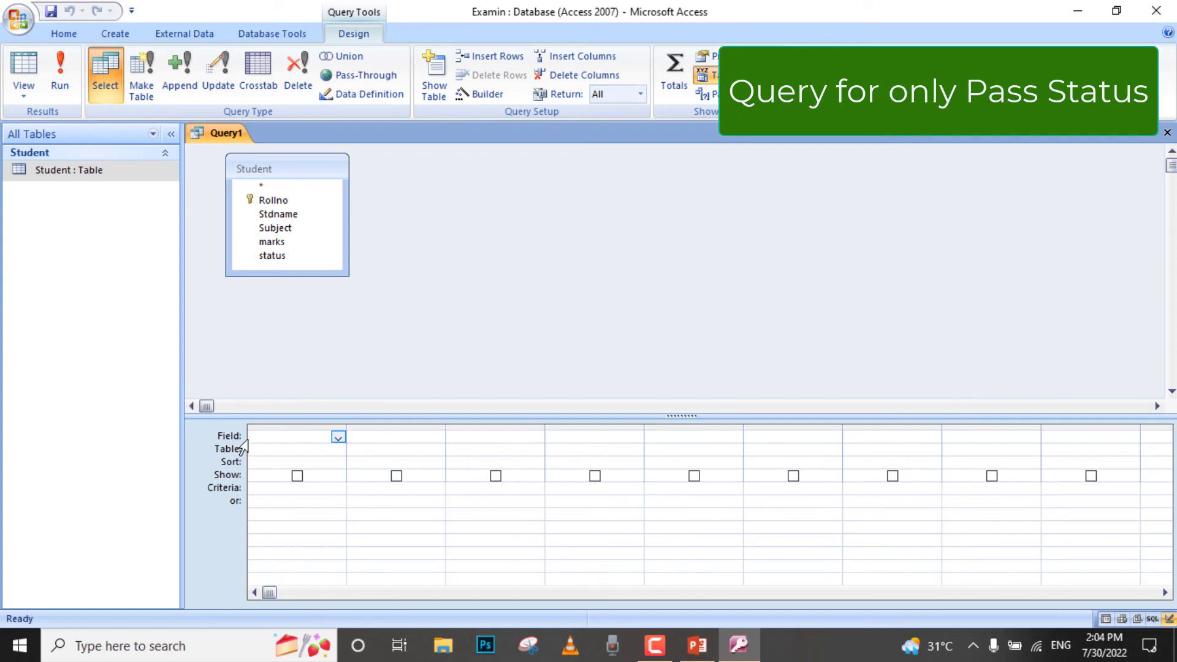
- Add the Student table's Rollno, Stdname and Subject fields to the first three columns of the query grid
{"action": "left_click", "coordinate": [338, 437]}
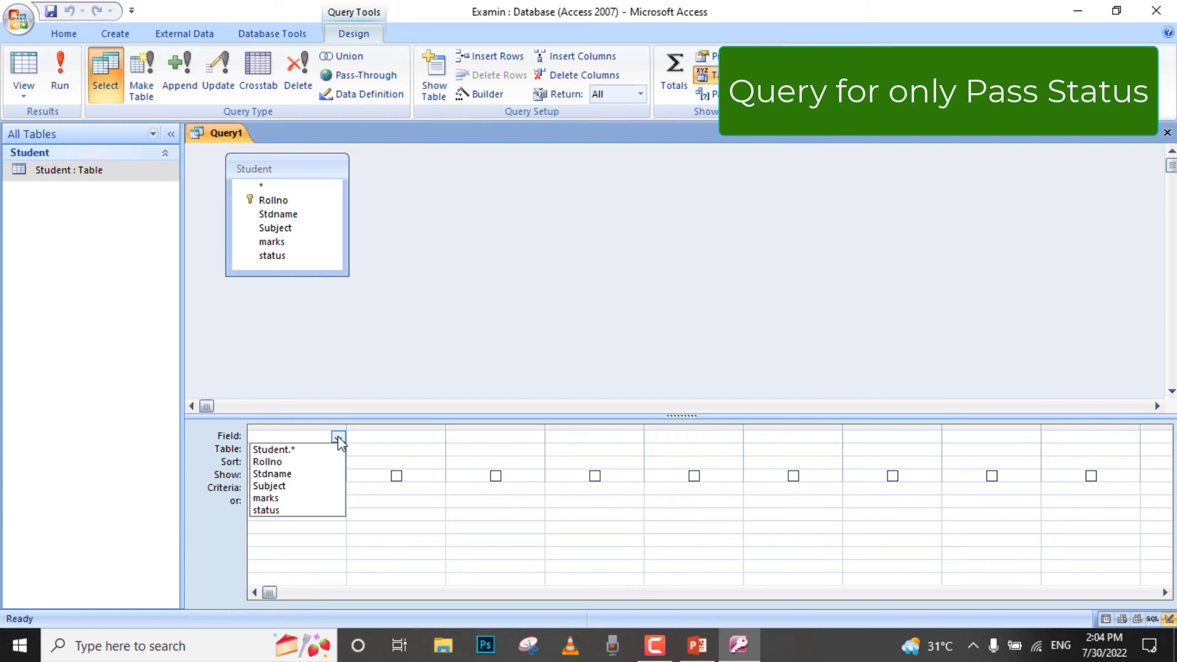
{"action": "key", "text": "Escape"}
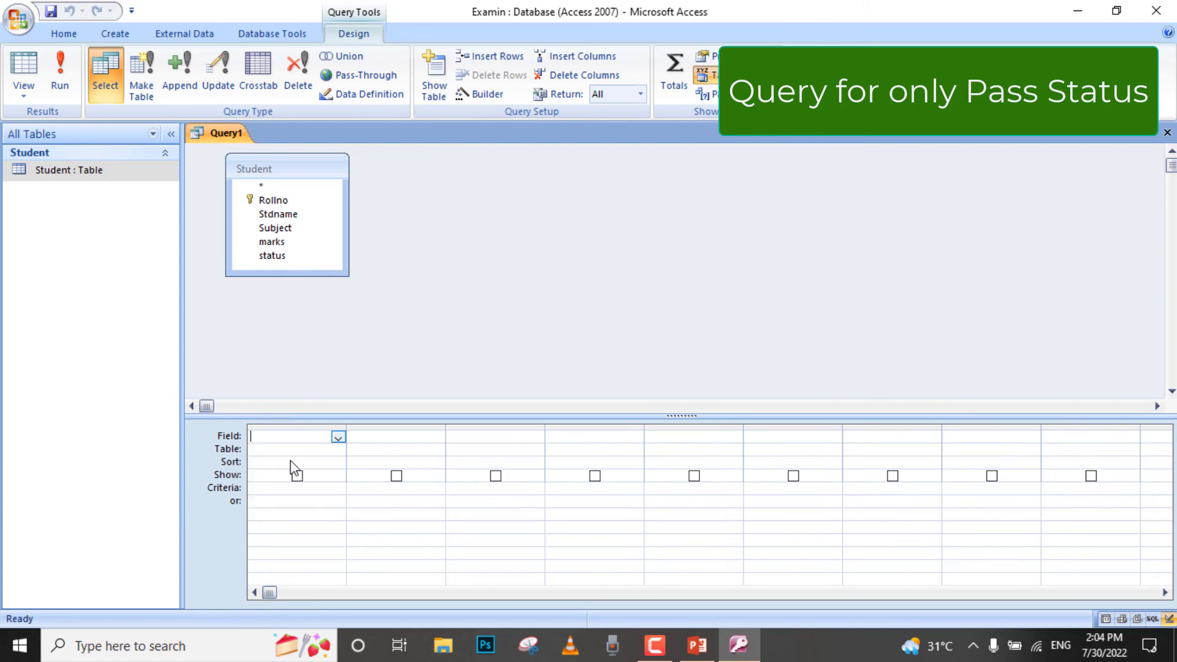
{"action": "left_click", "coordinate": [414, 438]}
{"action": "left_click", "coordinate": [437, 437]}
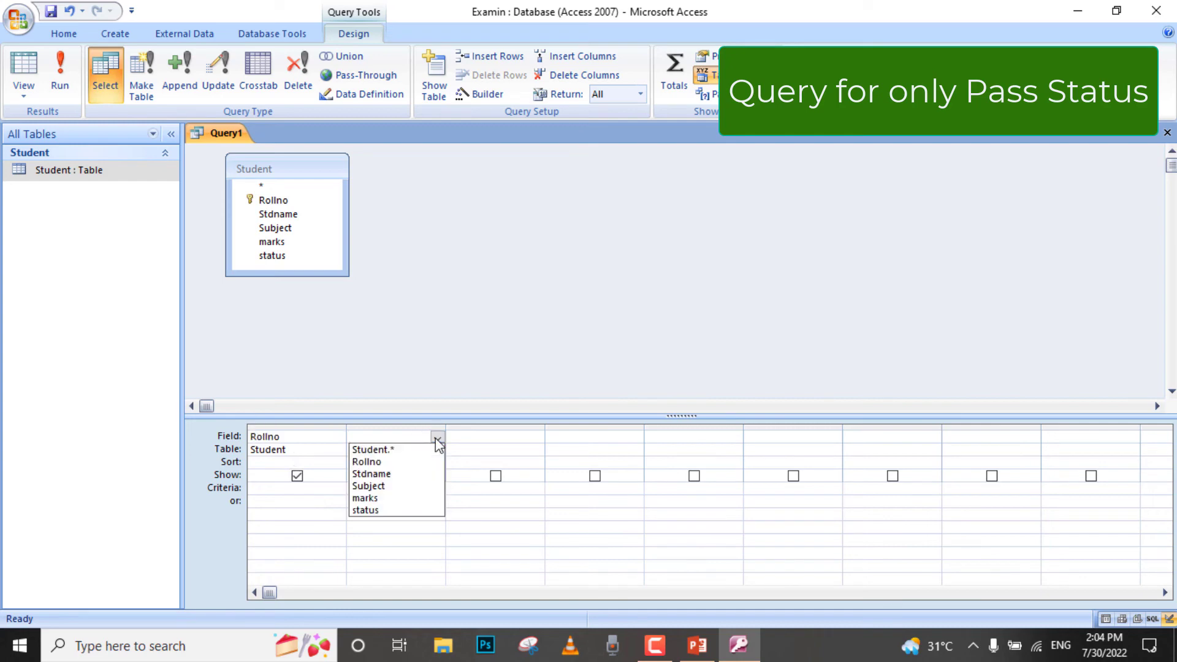
{"action": "left_click", "coordinate": [396, 477]}
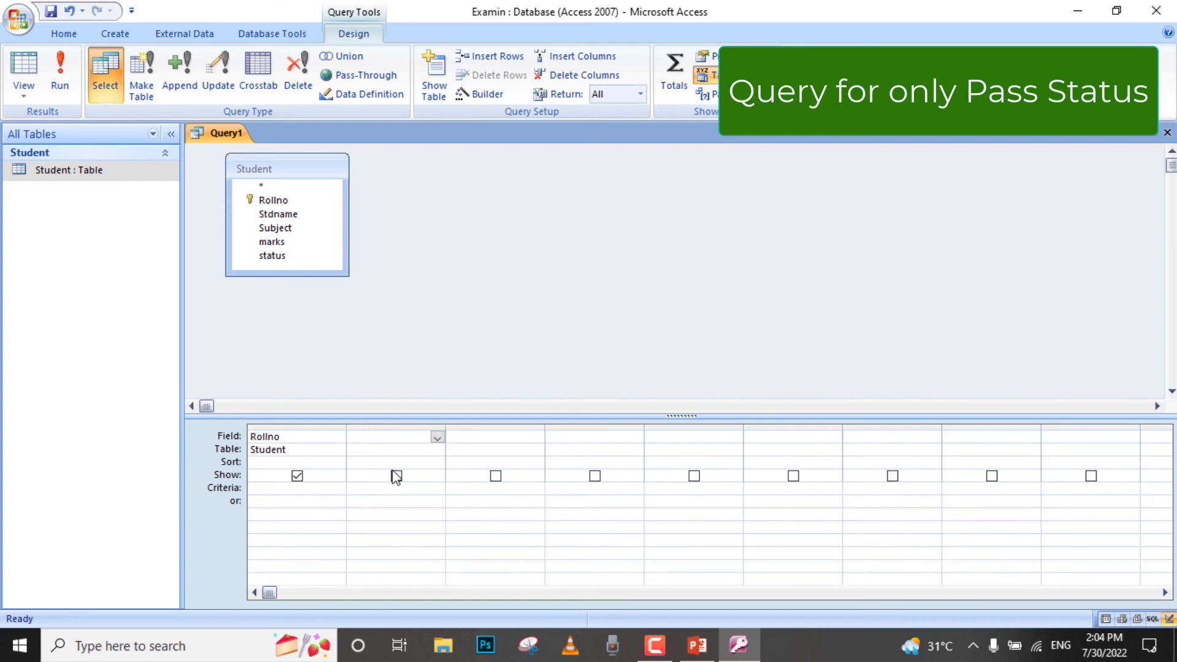
{"action": "left_click", "coordinate": [498, 436]}
{"action": "left_click", "coordinate": [537, 437]}
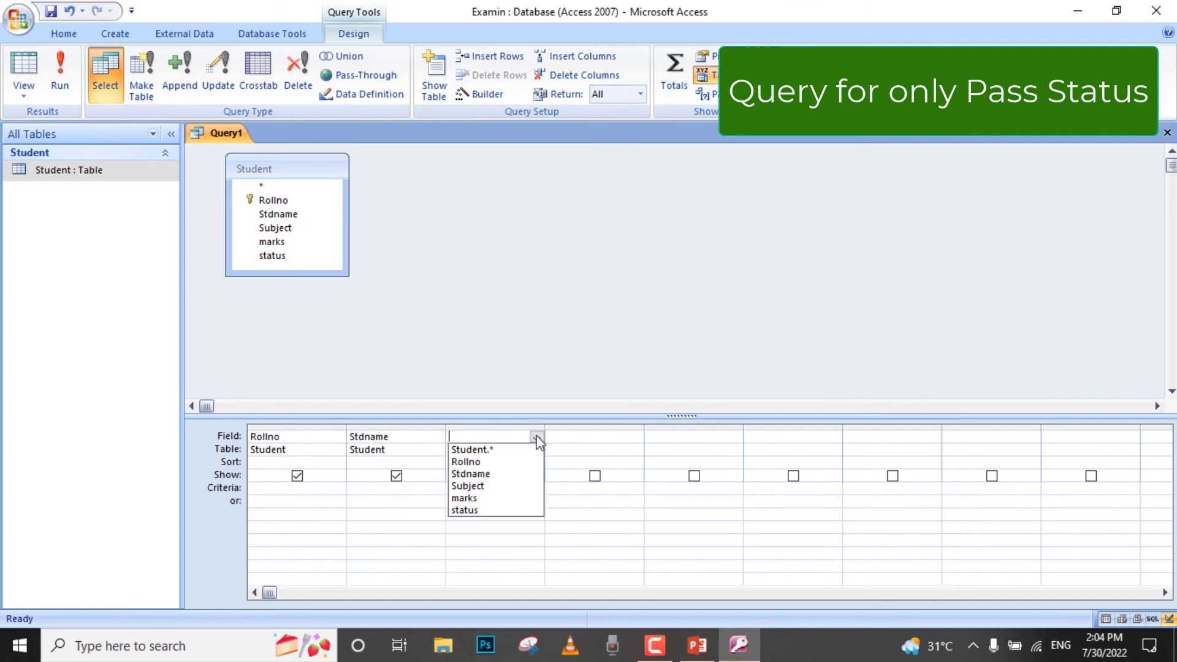
{"action": "left_click", "coordinate": [478, 486]}
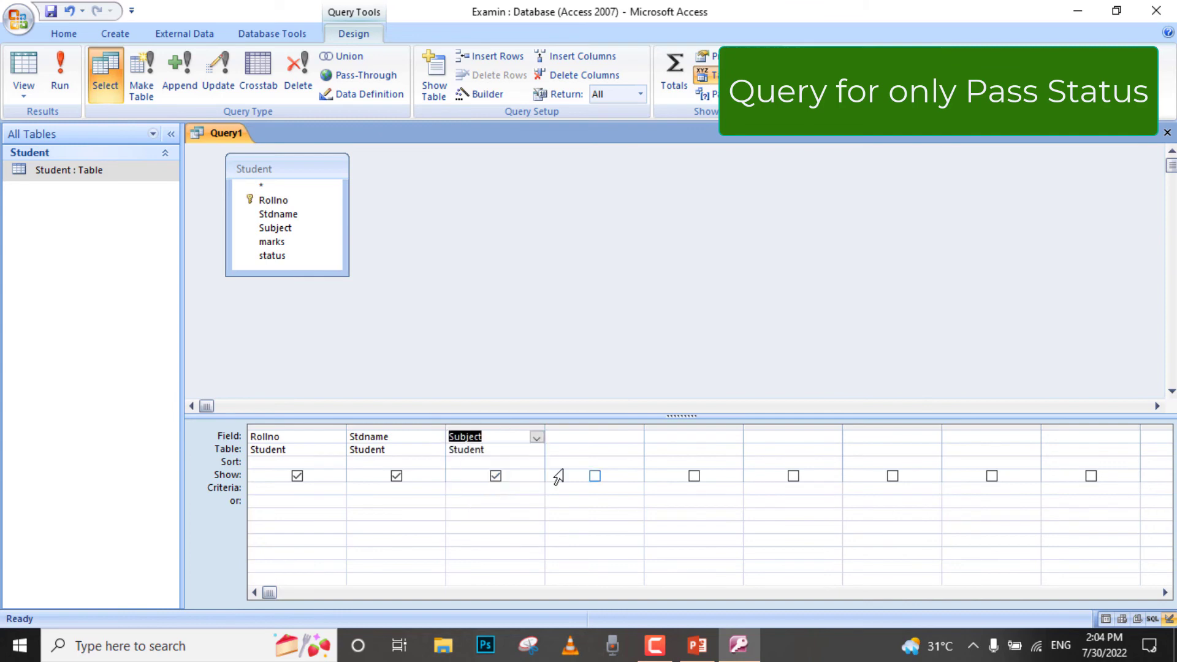
- Add the marks and status fields to the fourth and fifth columns of the query grid
{"action": "left_click", "coordinate": [604, 440]}
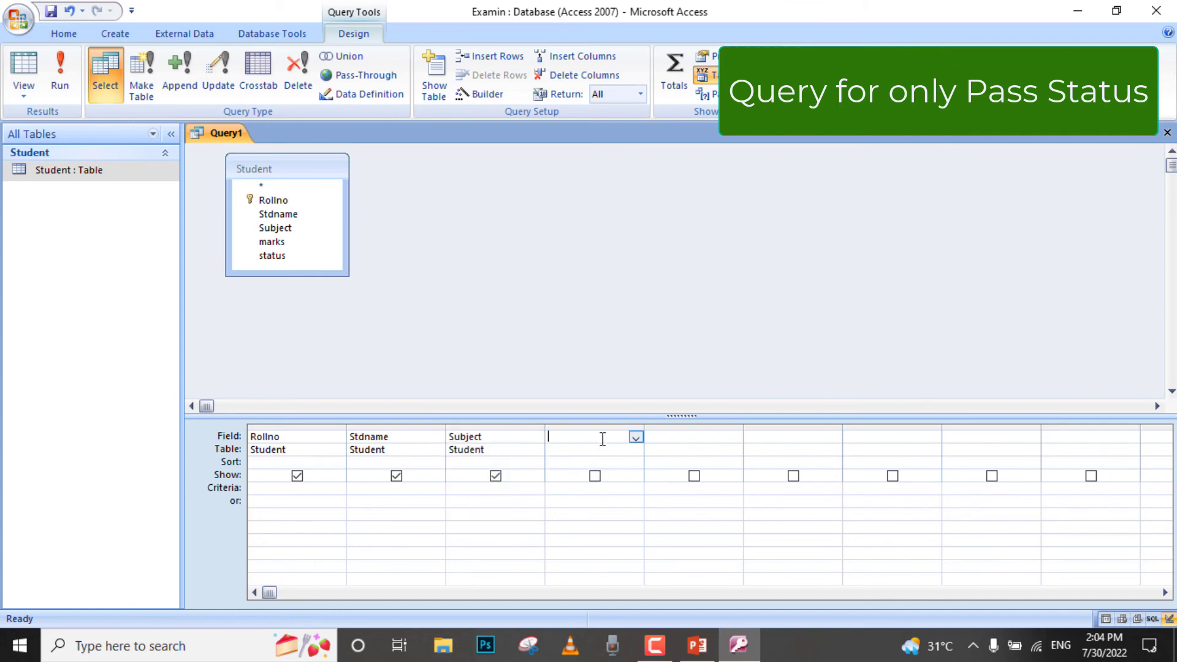
{"action": "left_click", "coordinate": [636, 438]}
{"action": "left_click", "coordinate": [599, 502]}
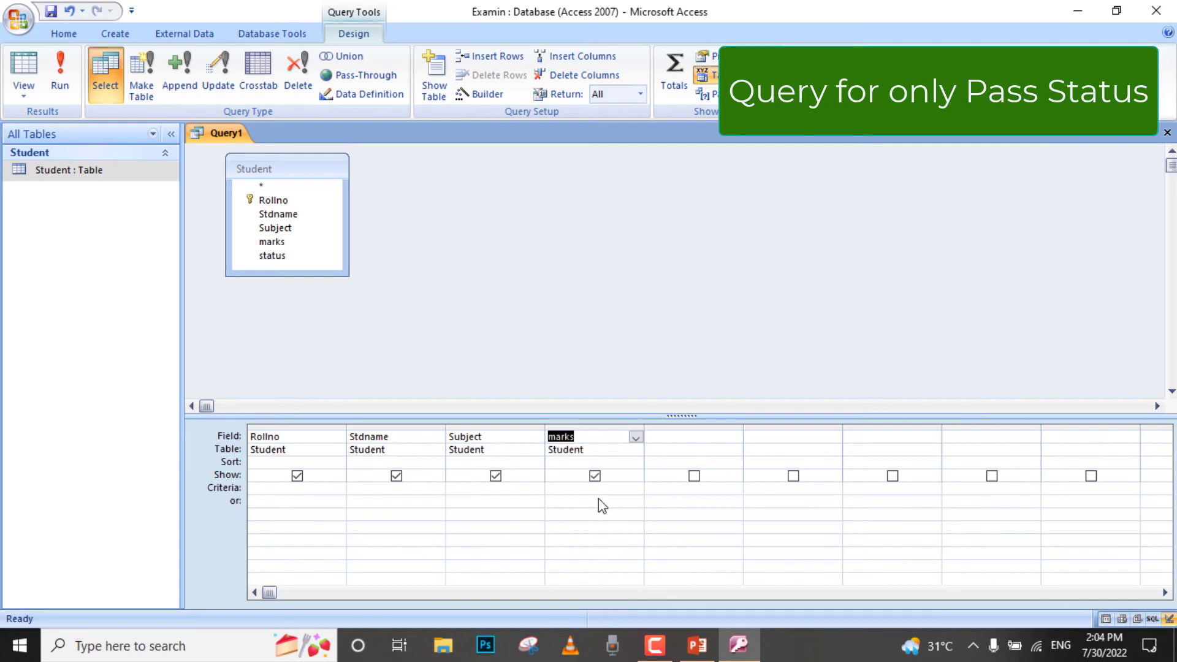
{"action": "left_click", "coordinate": [707, 436]}
{"action": "left_click", "coordinate": [734, 438]}
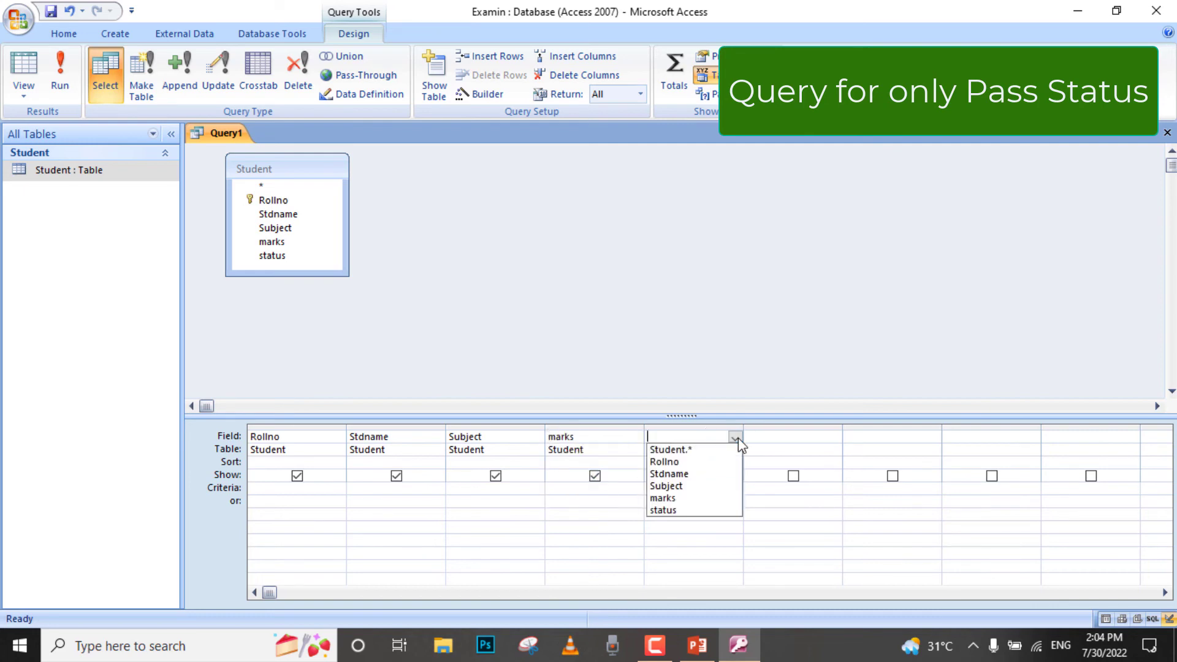
{"action": "left_click", "coordinate": [686, 508]}
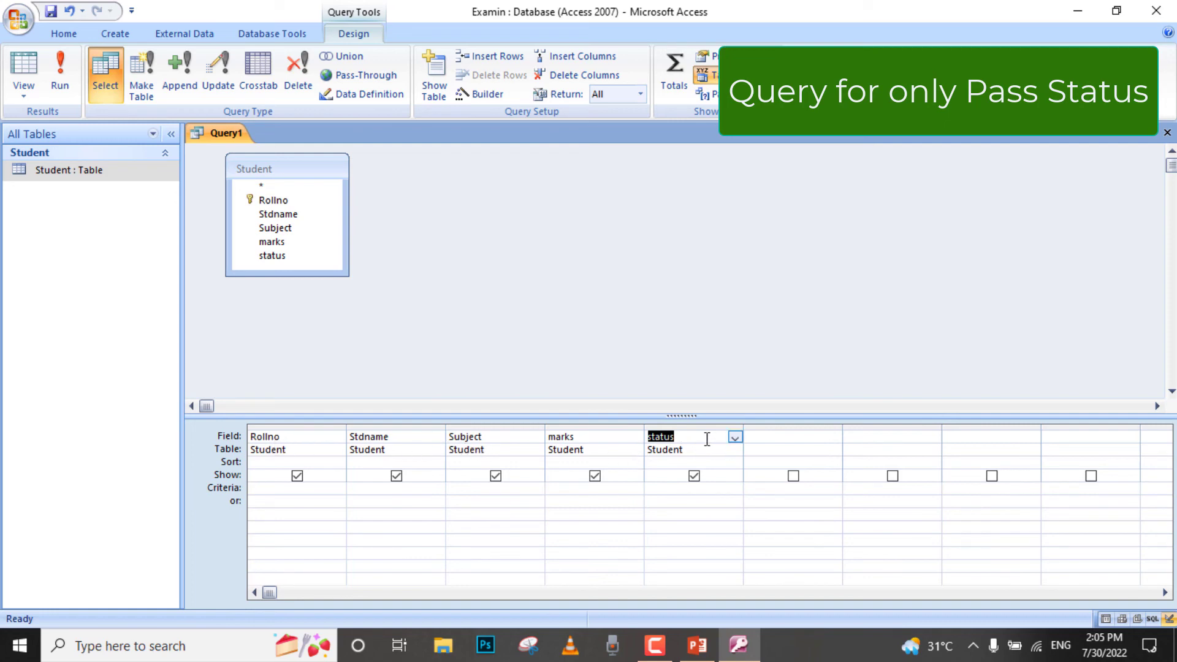
- Set the status field's criteria to Like "Pass" and dismiss the news pop-up
{"action": "left_click", "coordinate": [676, 489]}
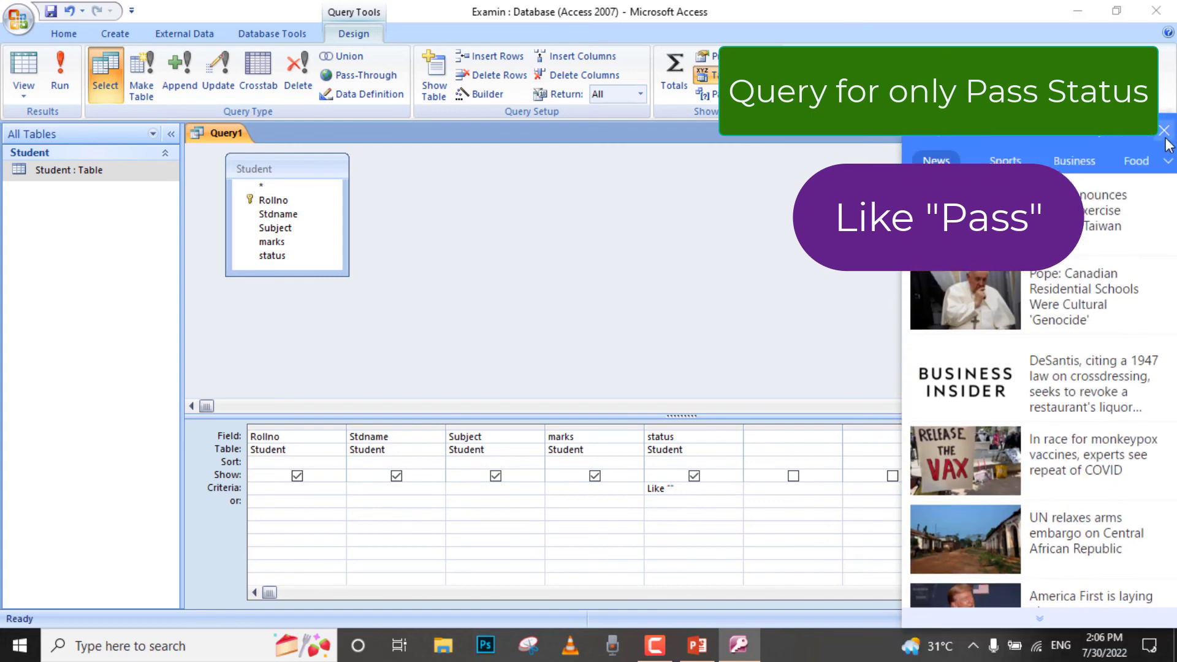
{"action": "left_click", "coordinate": [1164, 131]}
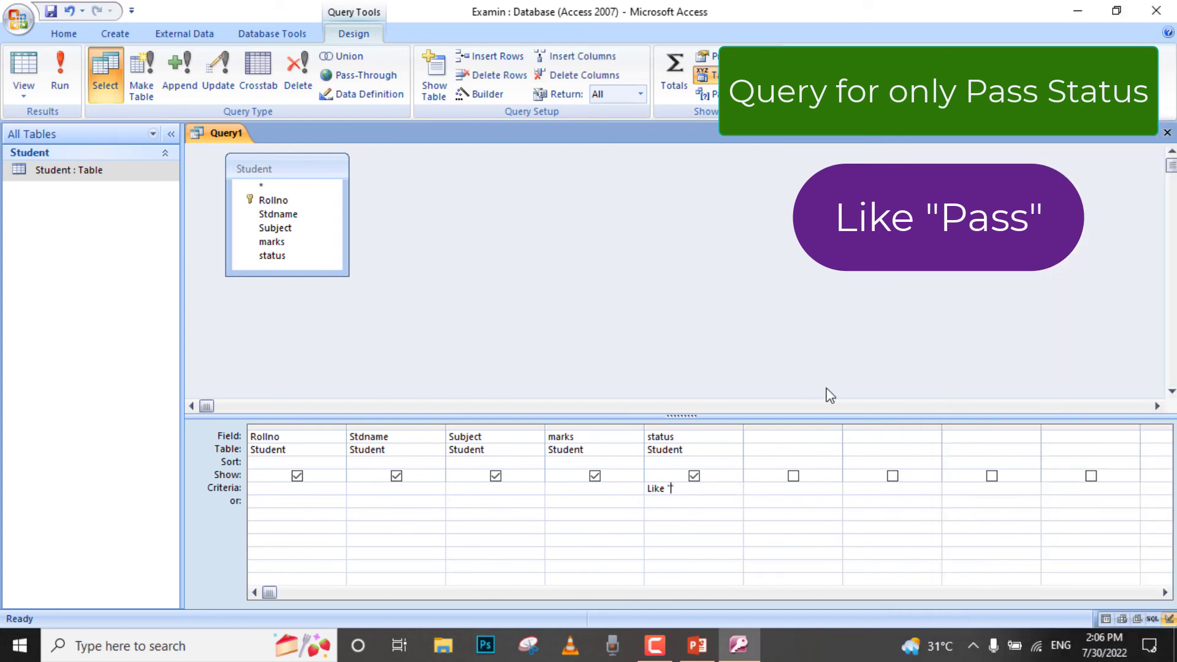
{"action": "type", "text": "\""}
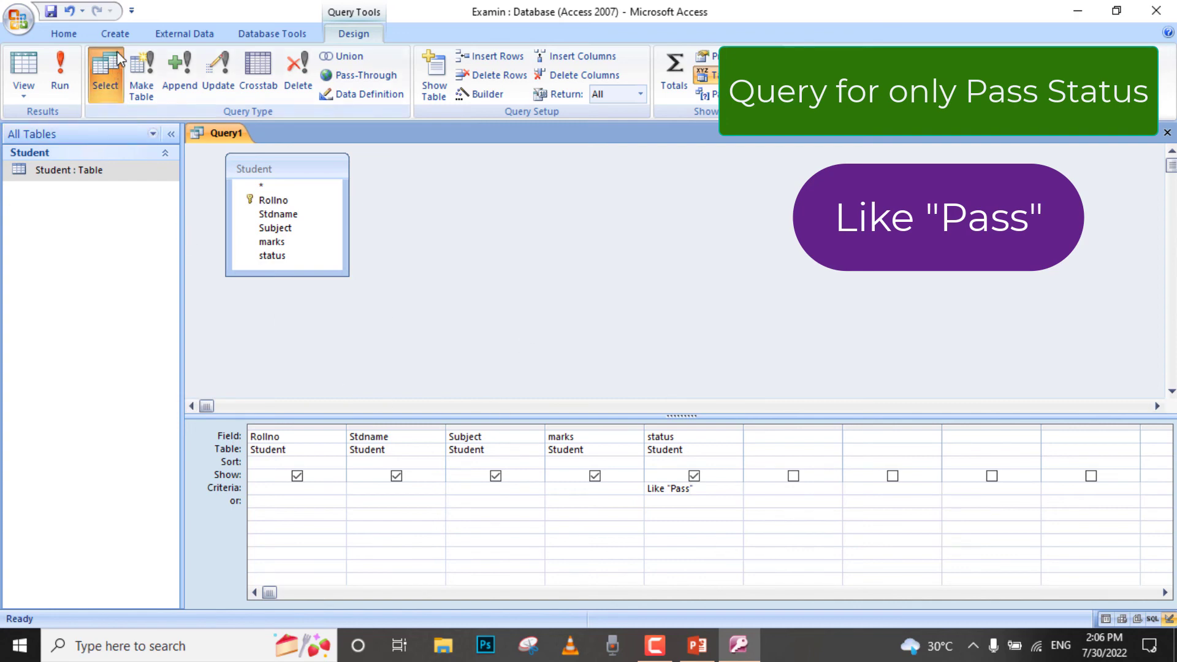
{"action": "type", "text": "\""}
{"action": "left_click", "coordinate": [120, 31]}
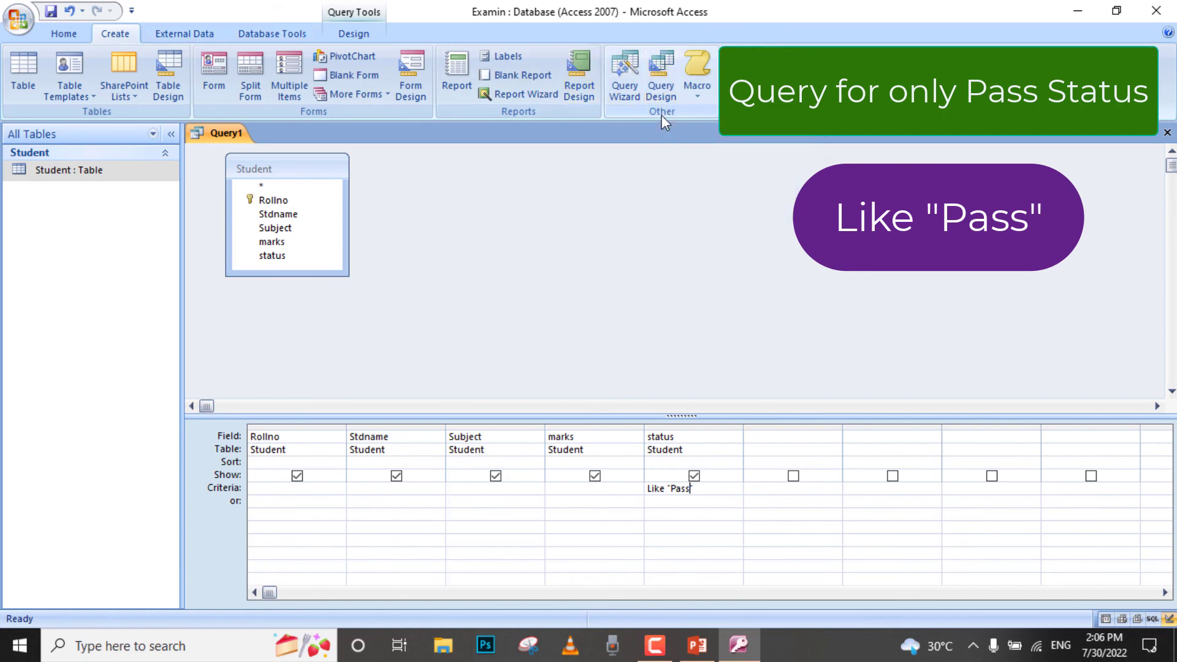
{"action": "left_click", "coordinate": [355, 34]}
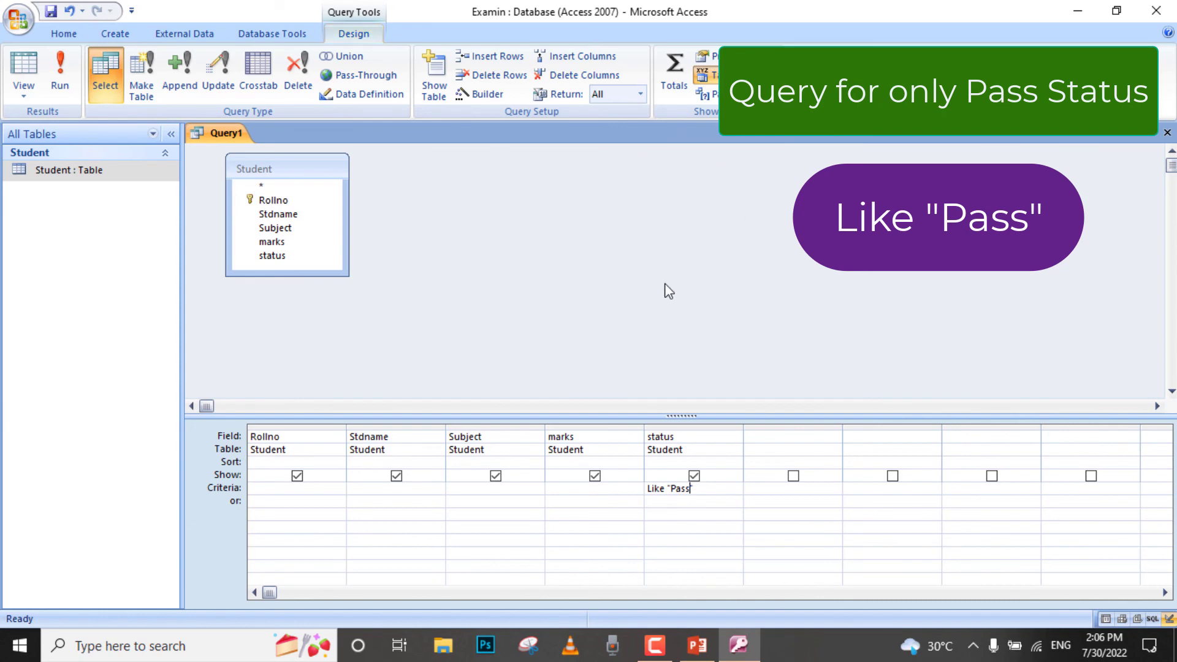
{"action": "left_click", "coordinate": [433, 89]}
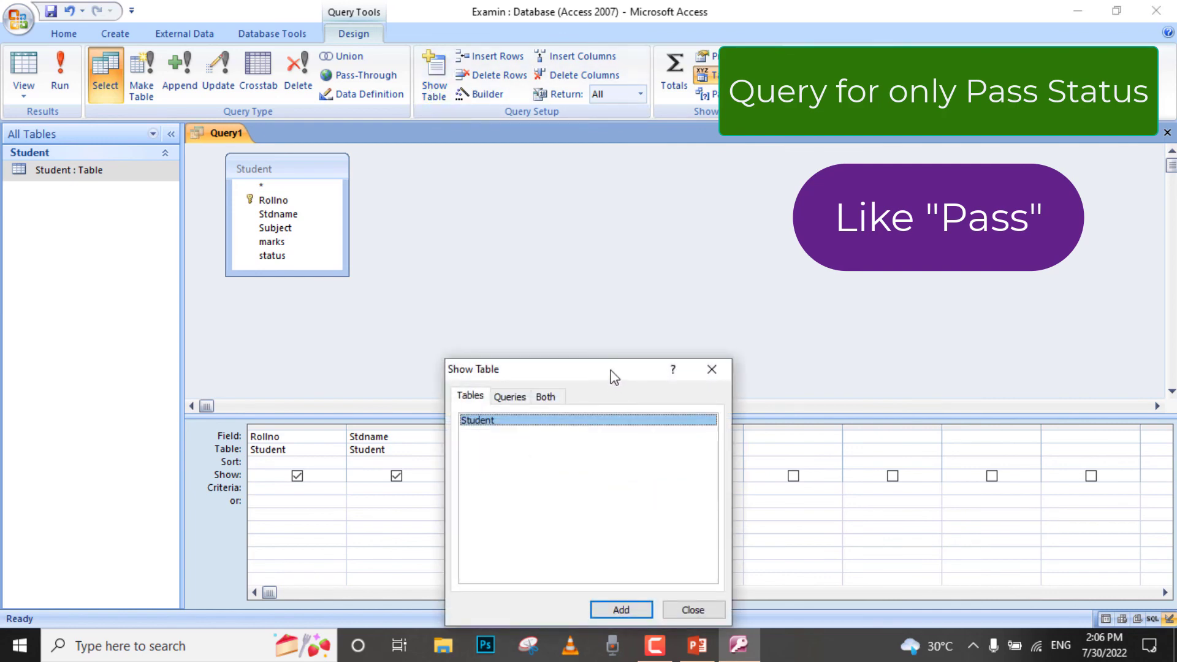
{"action": "left_click_drag", "start_coordinate": [613, 375], "coordinate": [660, 229]}
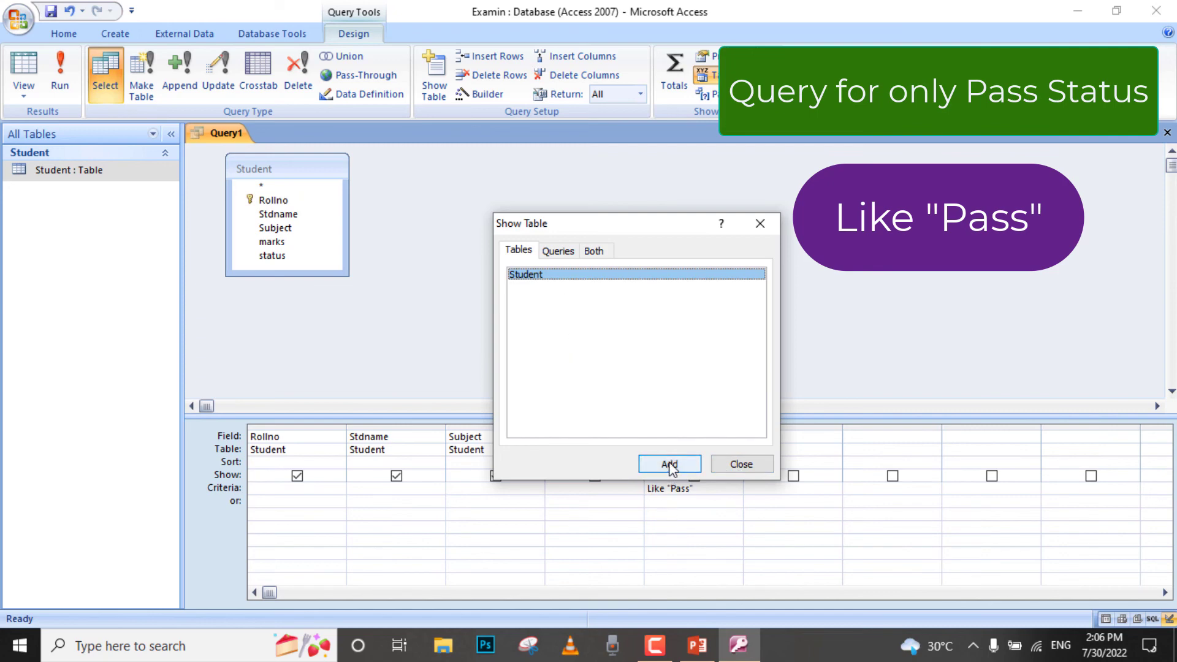
{"action": "left_click", "coordinate": [744, 467]}
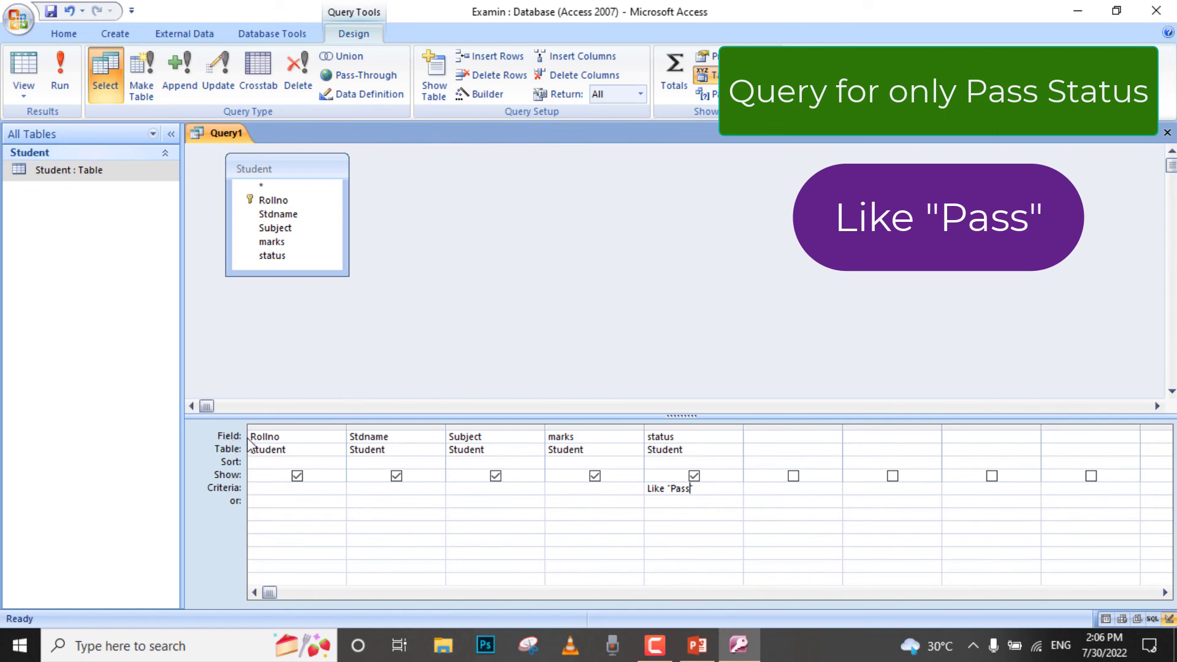
{"action": "type", "text": "\""}
{"action": "key", "text": "BackSpace"}
{"action": "left_click", "coordinate": [635, 441]}
{"action": "left_click", "coordinate": [635, 438]}
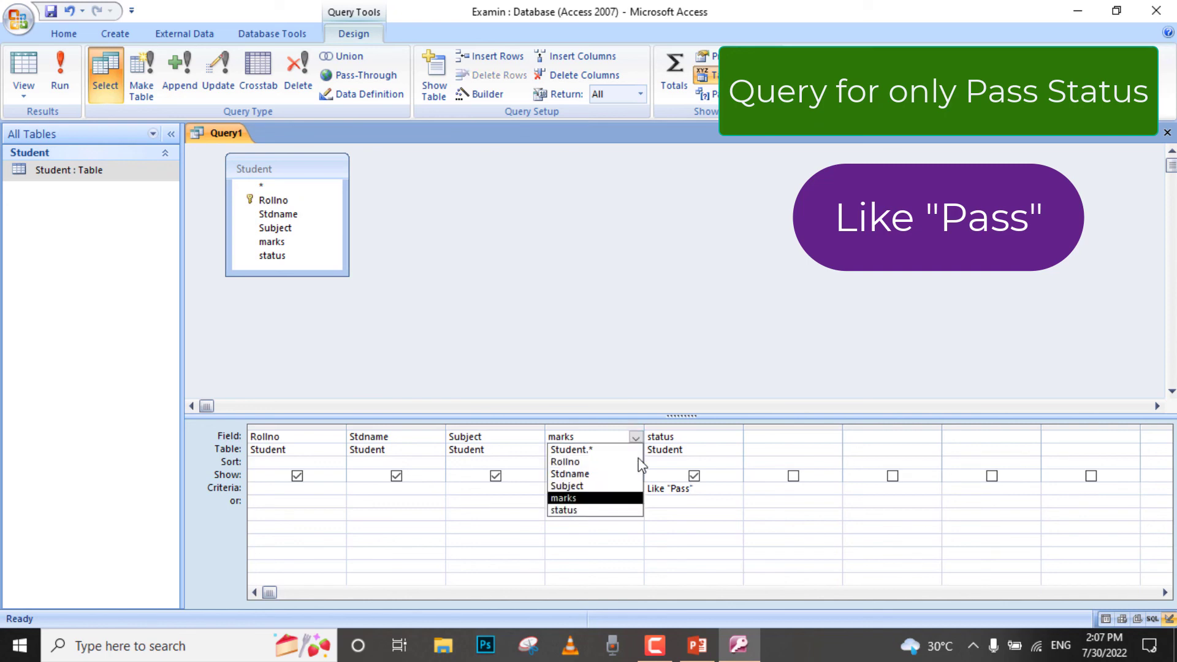
{"action": "left_click", "coordinate": [608, 499]}
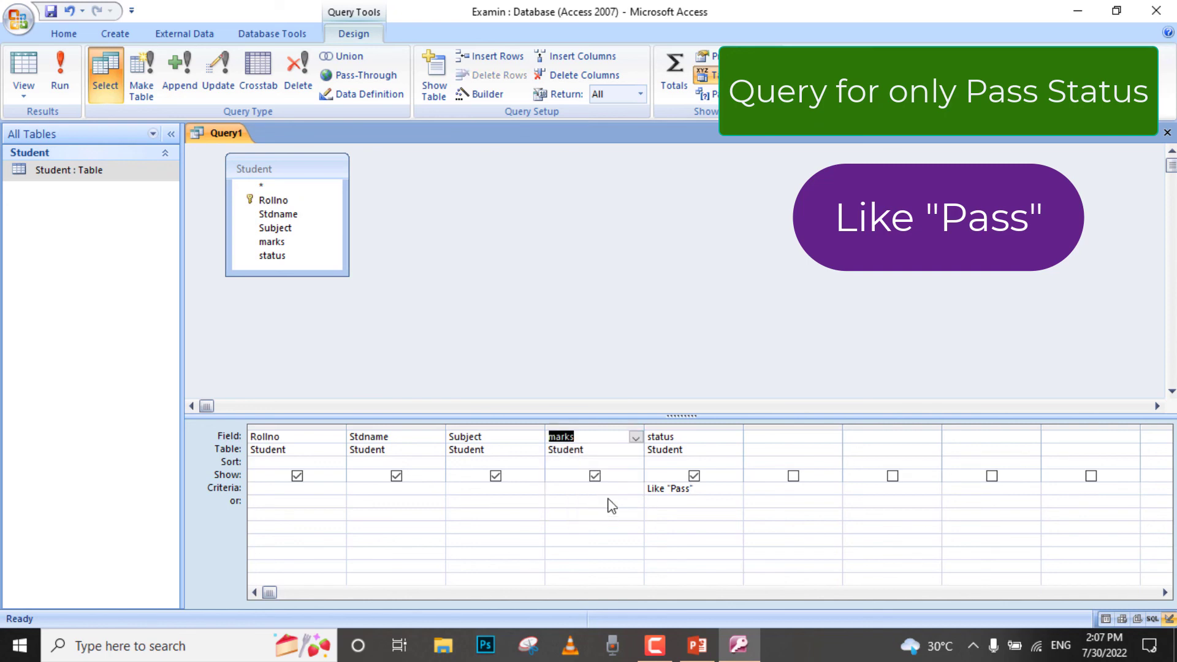
{"action": "left_click", "coordinate": [720, 493]}
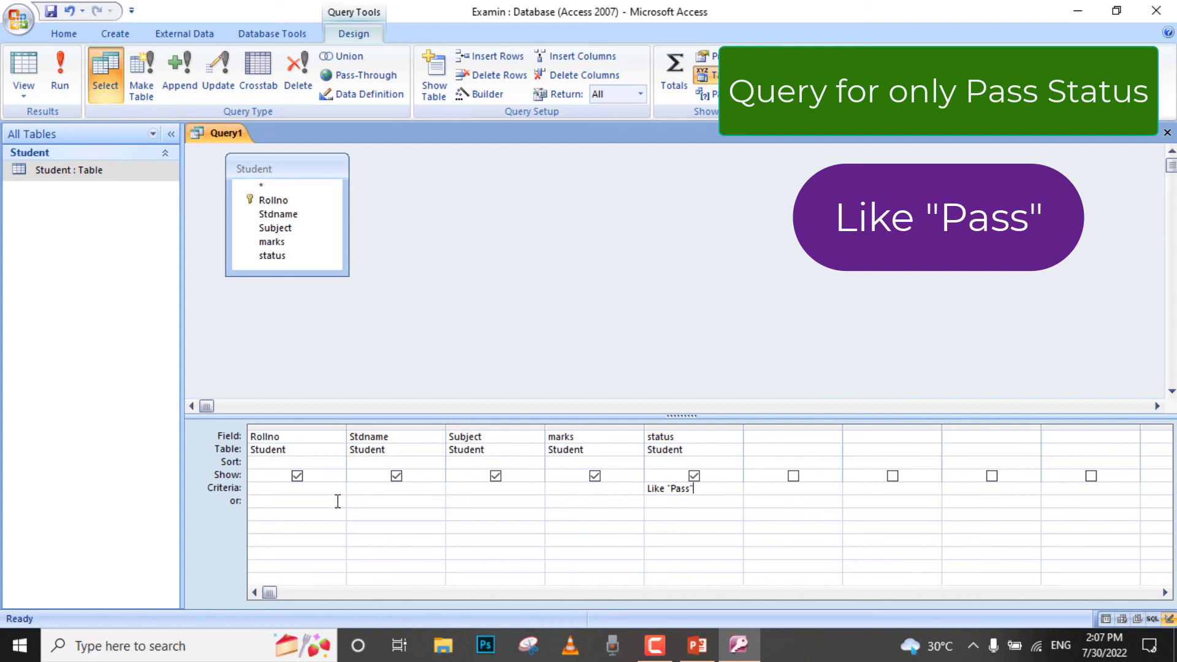
{"action": "left_click", "coordinate": [229, 492]}
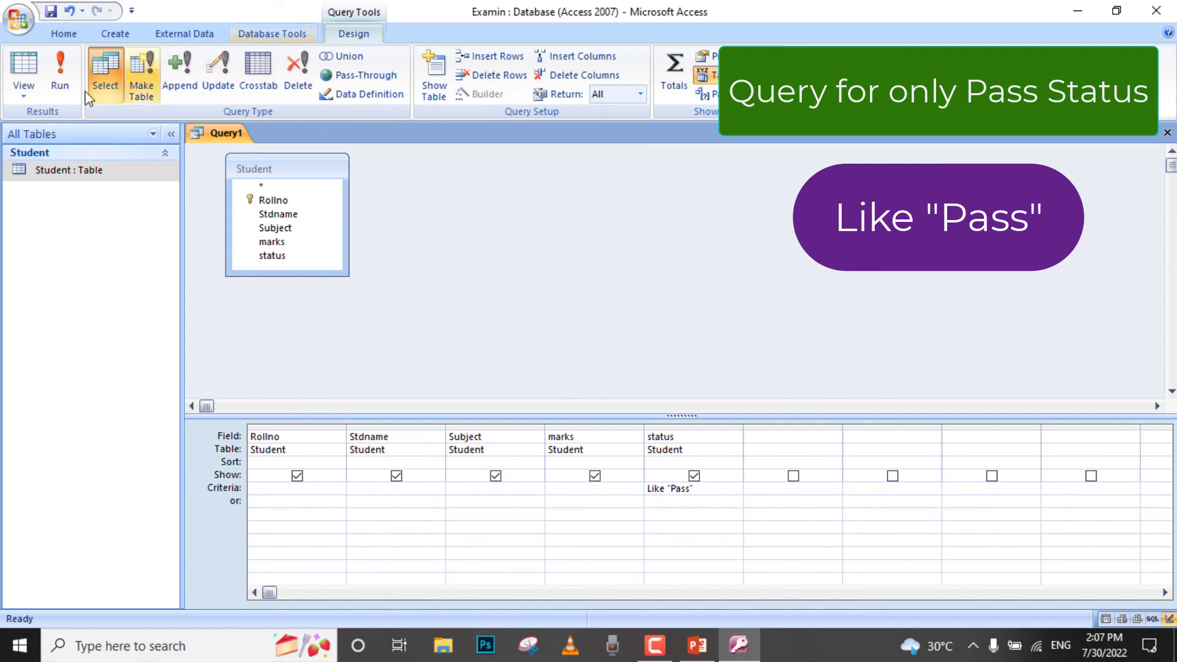
- Run the query and compare its records with those in the Student table
{"action": "left_click", "coordinate": [61, 81]}
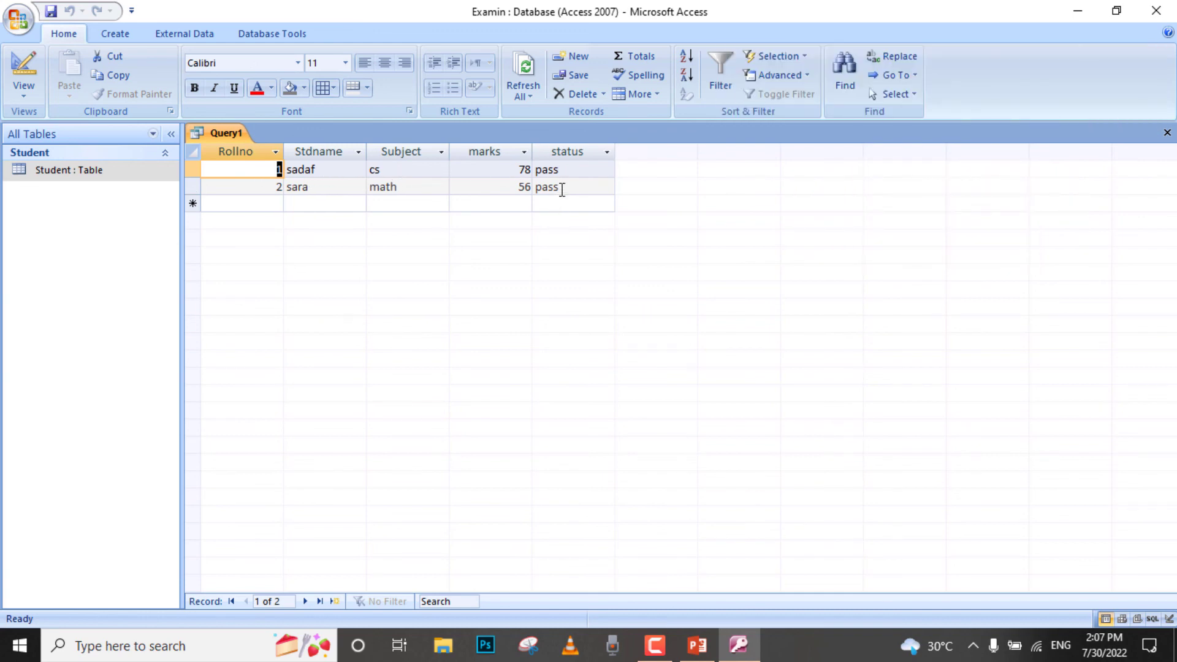
{"action": "double_click", "coordinate": [103, 173]}
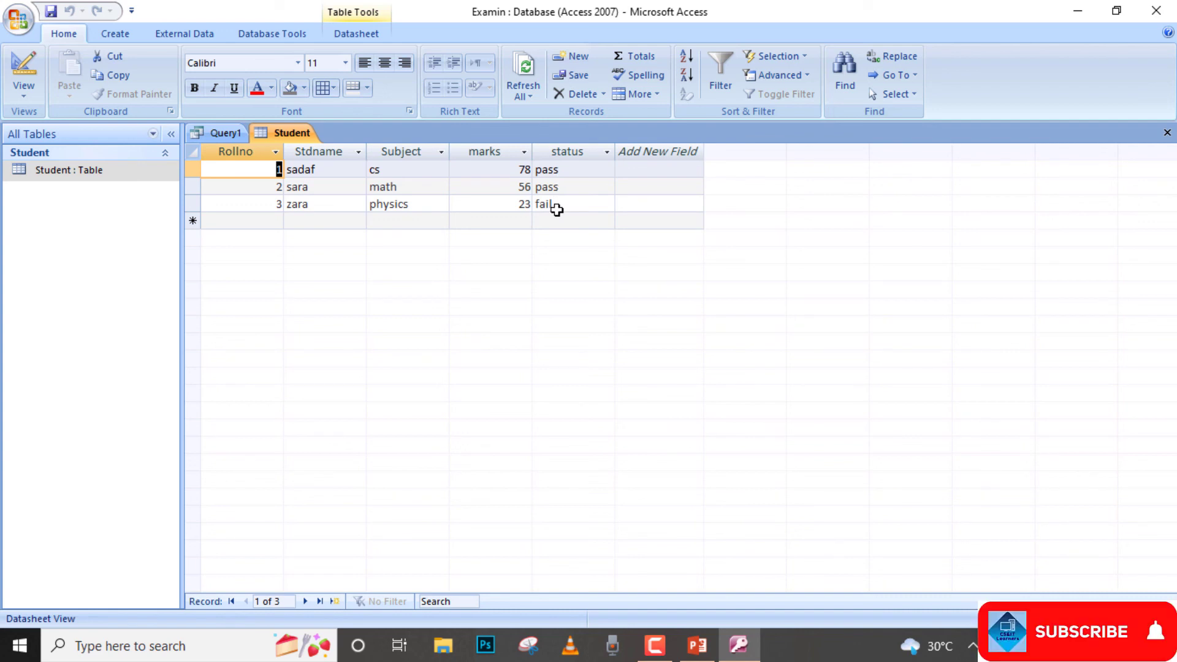
{"action": "left_click", "coordinate": [231, 134]}
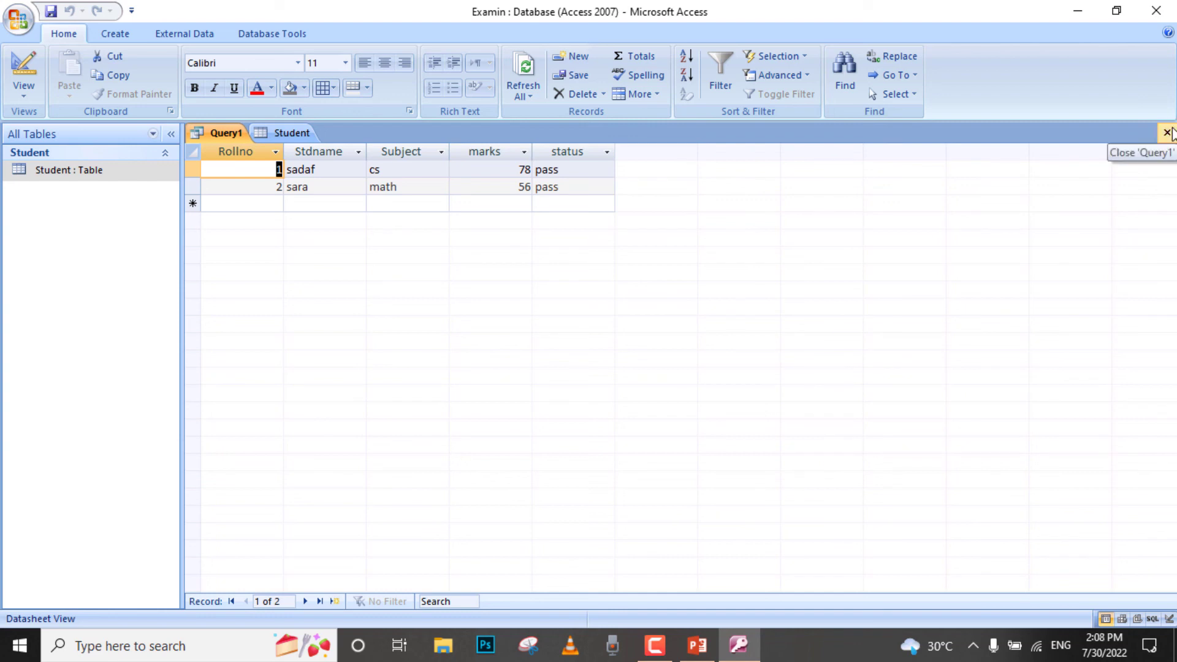
- Close the query and save its design under the name Query1
{"action": "left_click", "coordinate": [1168, 133]}
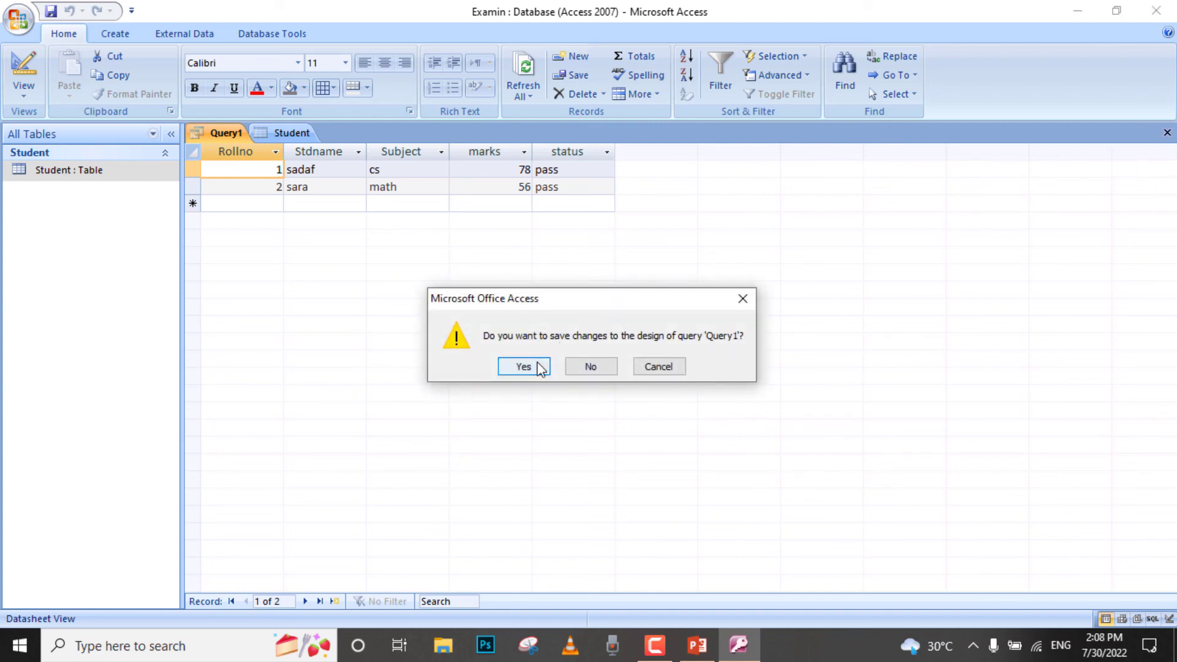
{"action": "left_click", "coordinate": [544, 366]}
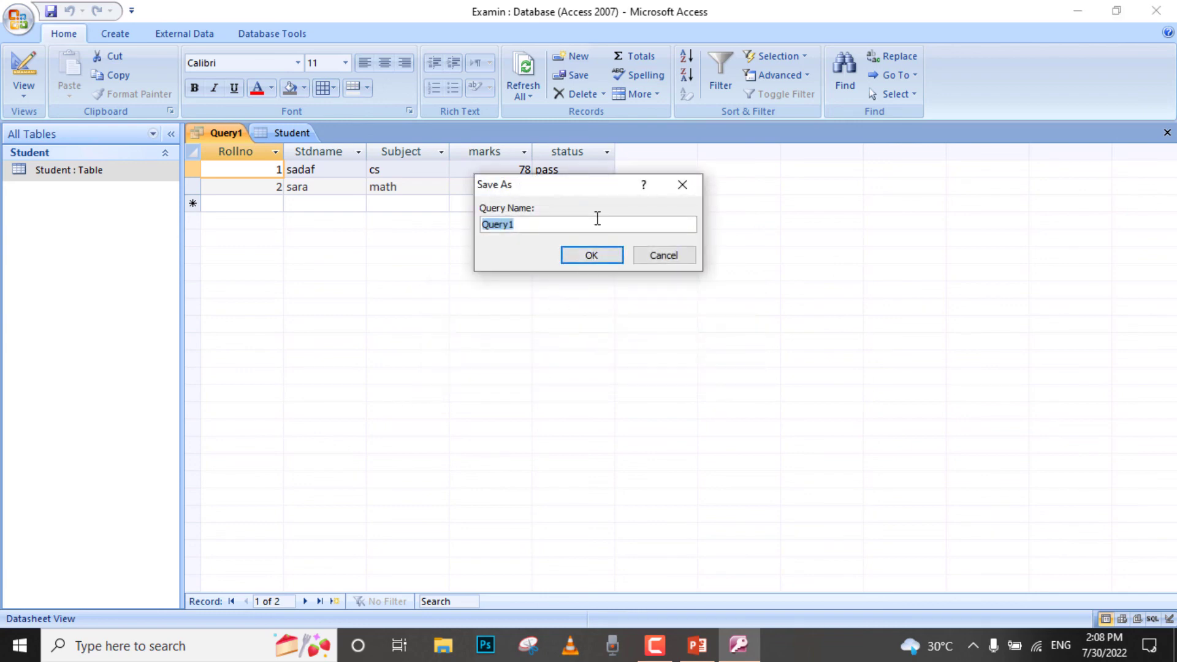
{"action": "left_click", "coordinate": [594, 255]}
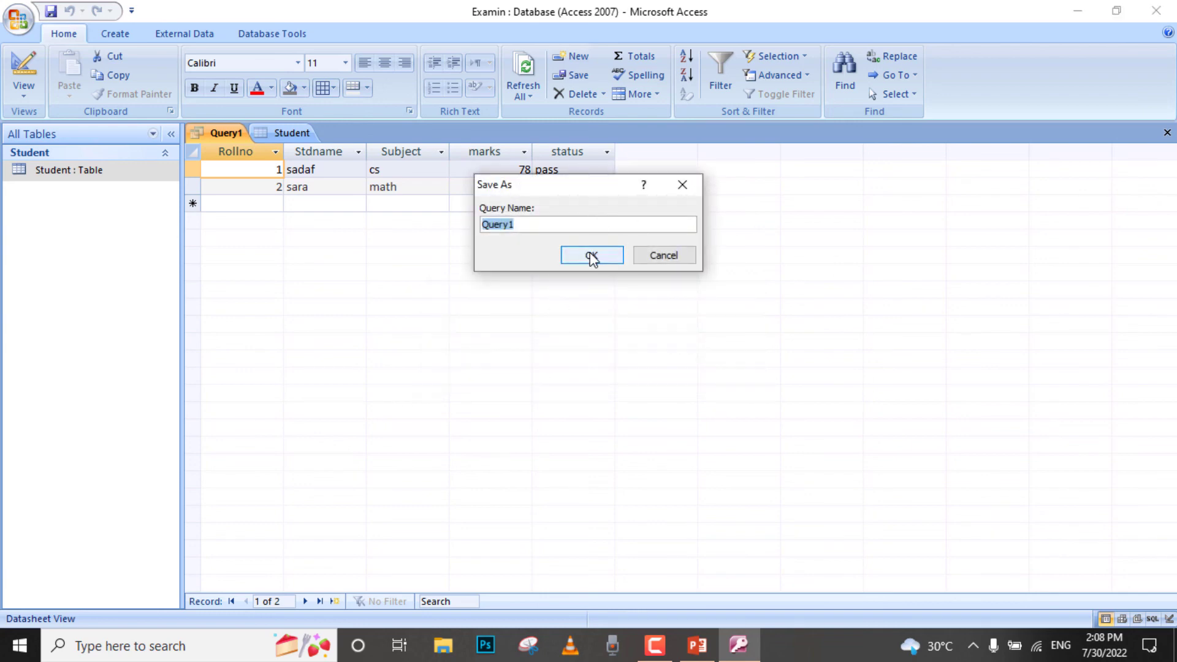